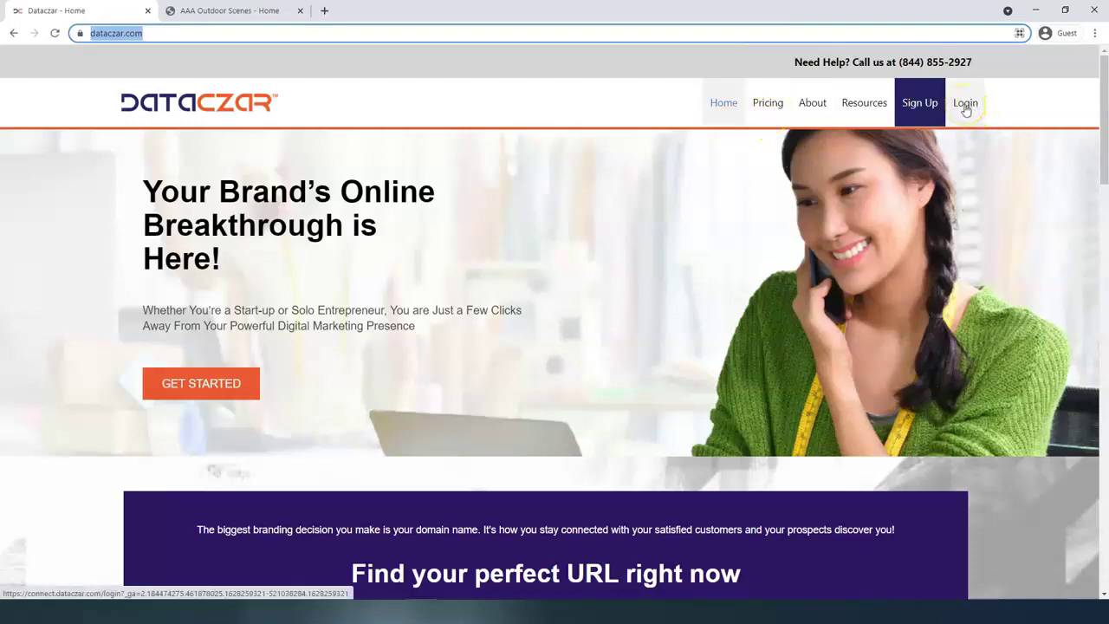
Log in to the Dataczar account, close the old home page, and open the website overview in full screen
click(965, 106)
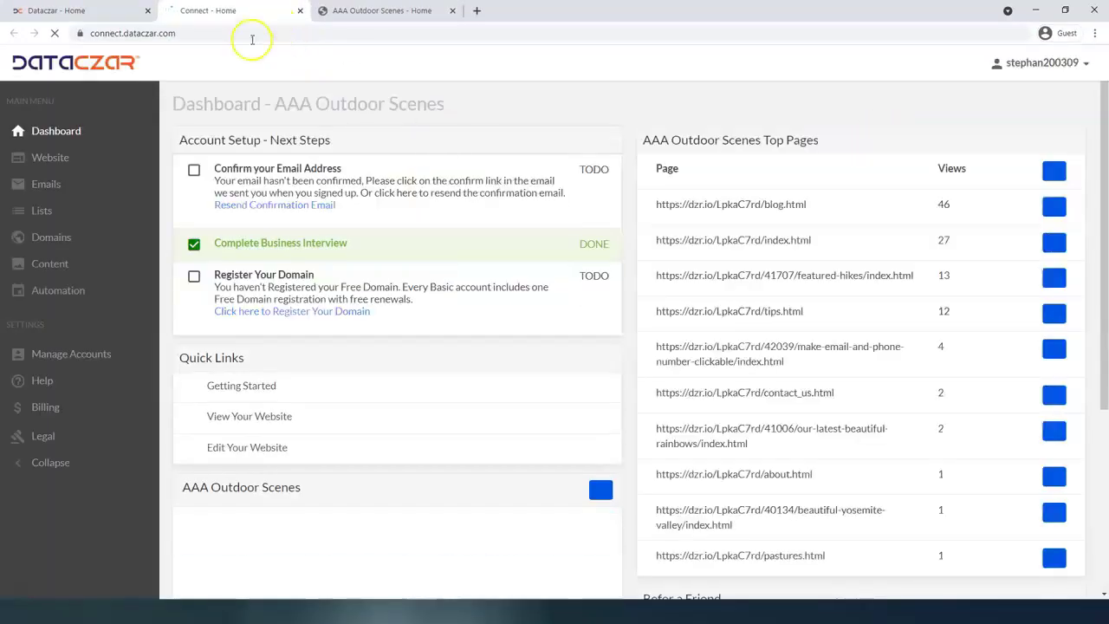
click(146, 10)
key(F11)
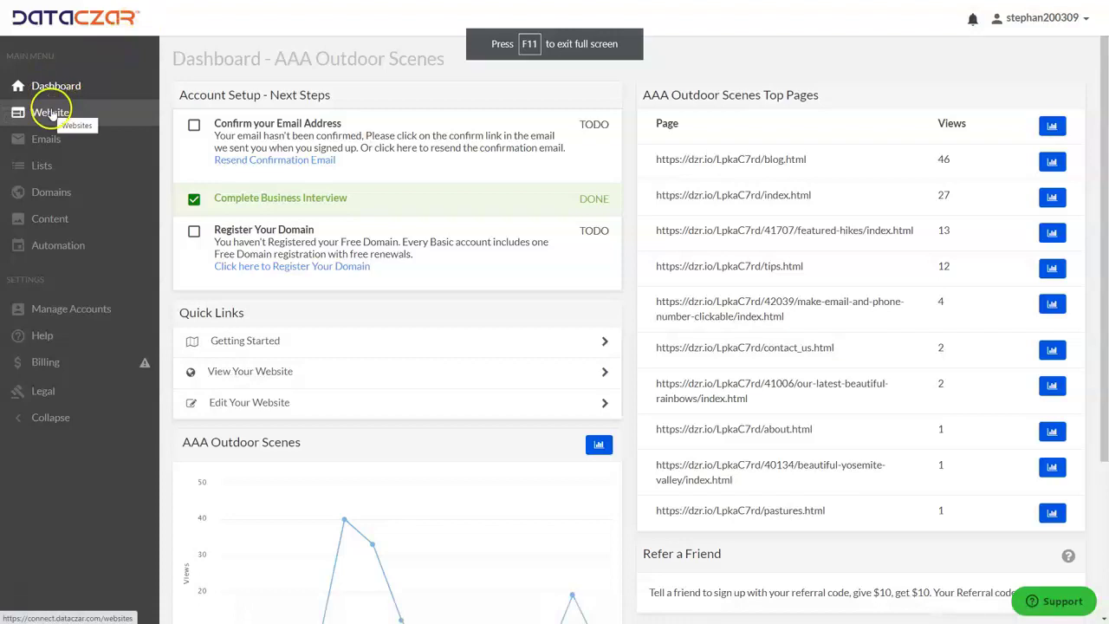
click(50, 112)
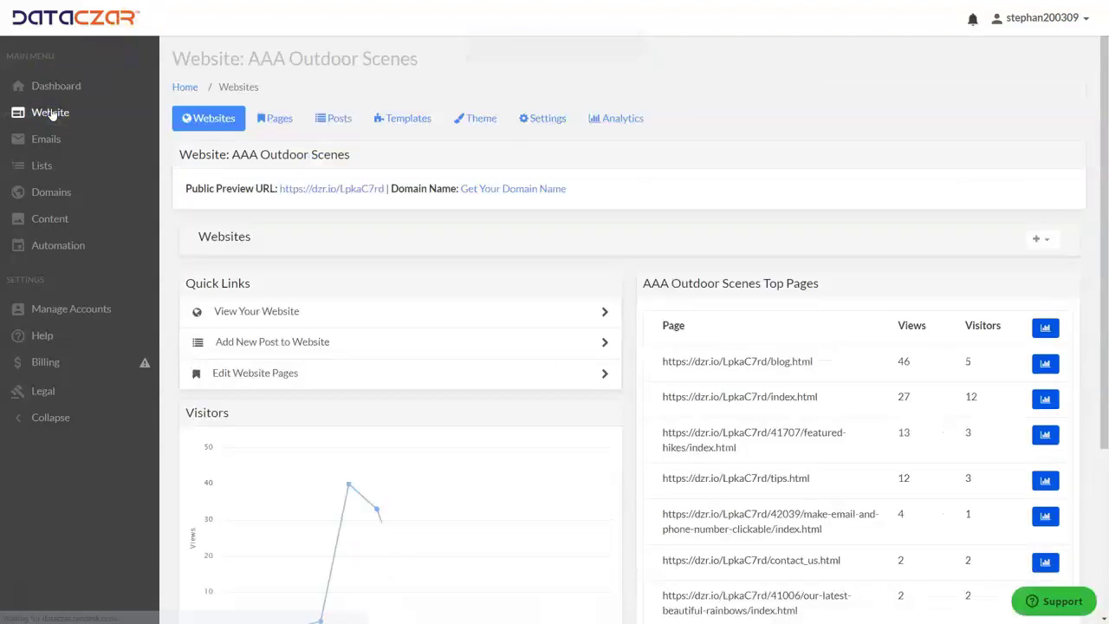
Examine the public site's blog post "Make Email and Phone Number Clickable" for its Tel: and mailto: link examples
click(279, 124)
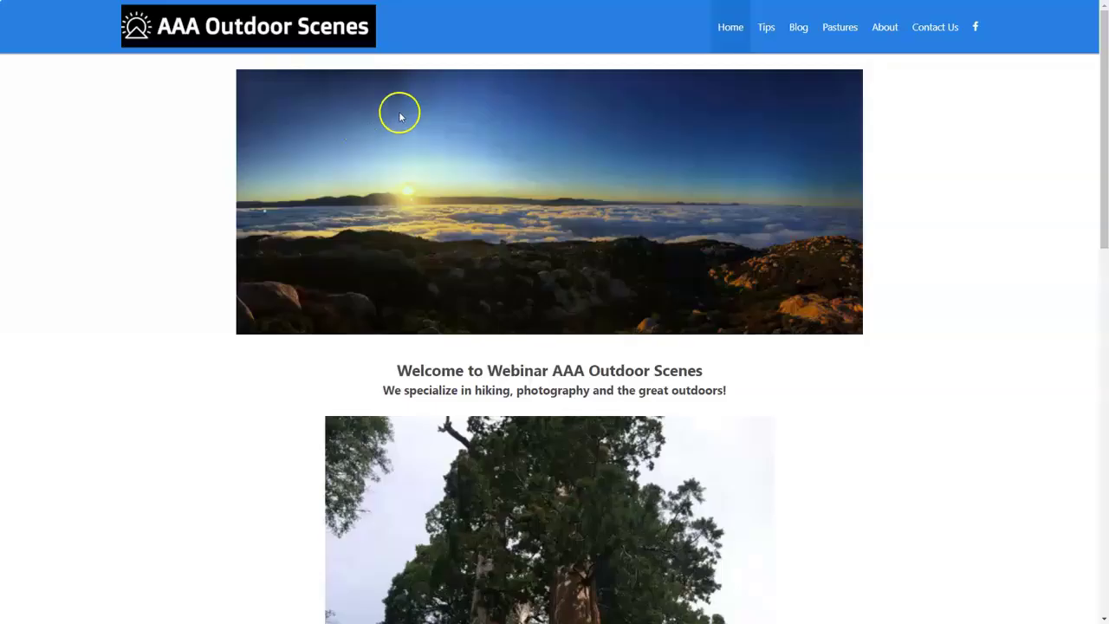
click(796, 35)
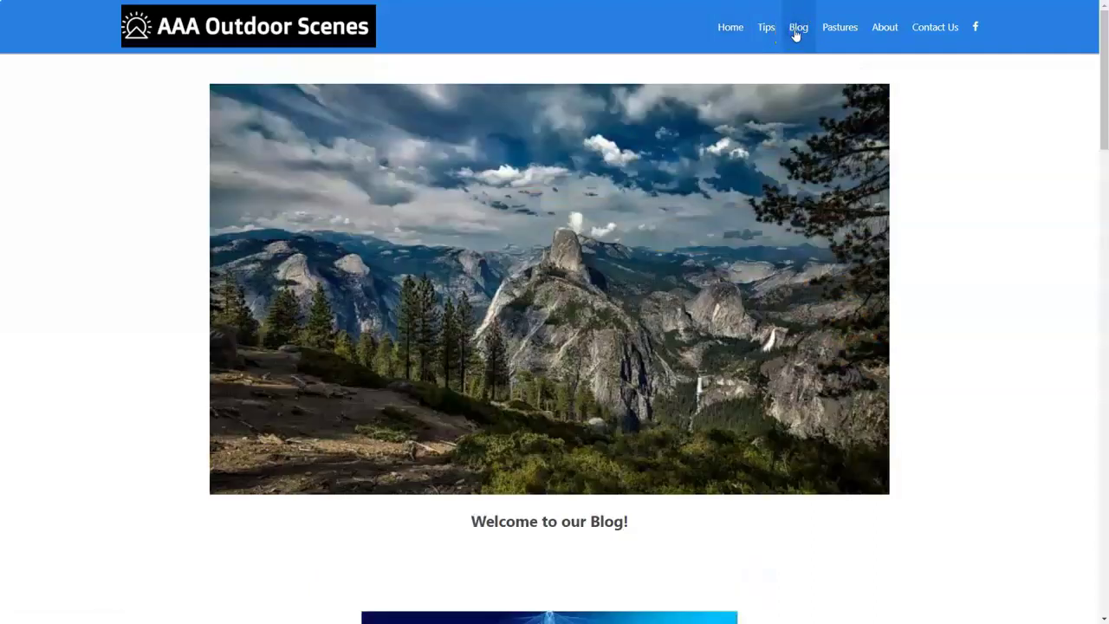
scroll(655, 302, down, 6)
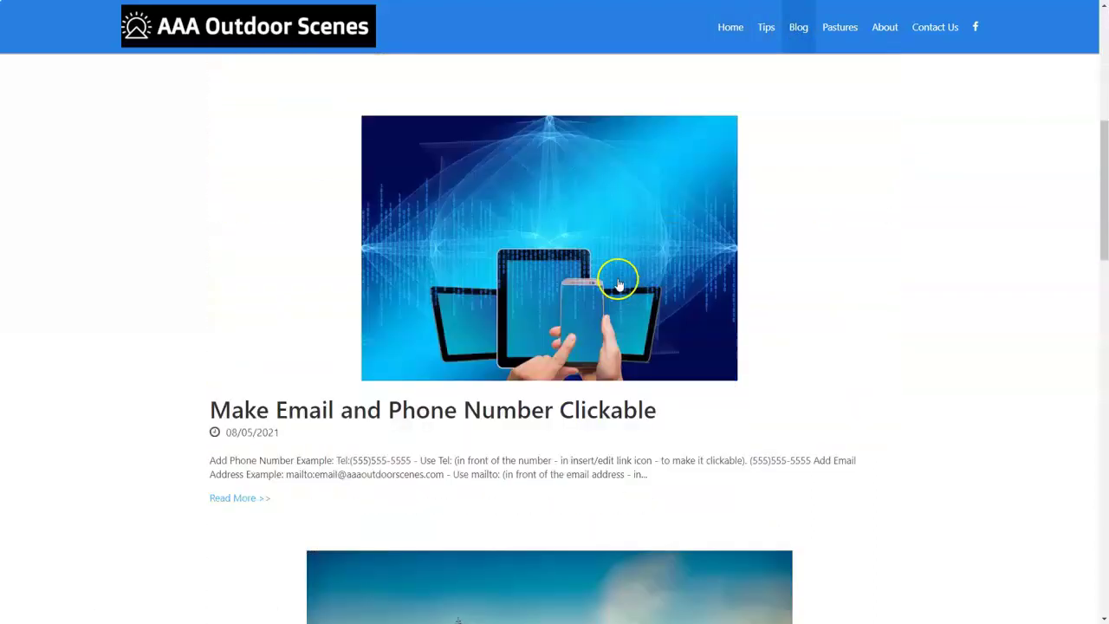
scroll(614, 276, down, 1)
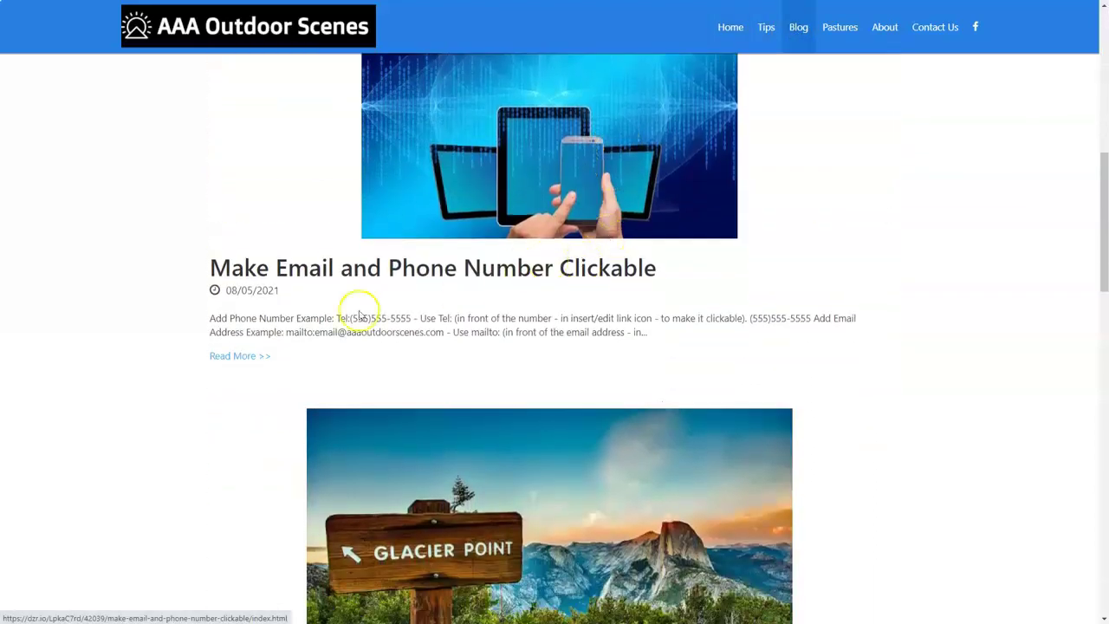
click(237, 355)
scroll(400, 252, down, 3)
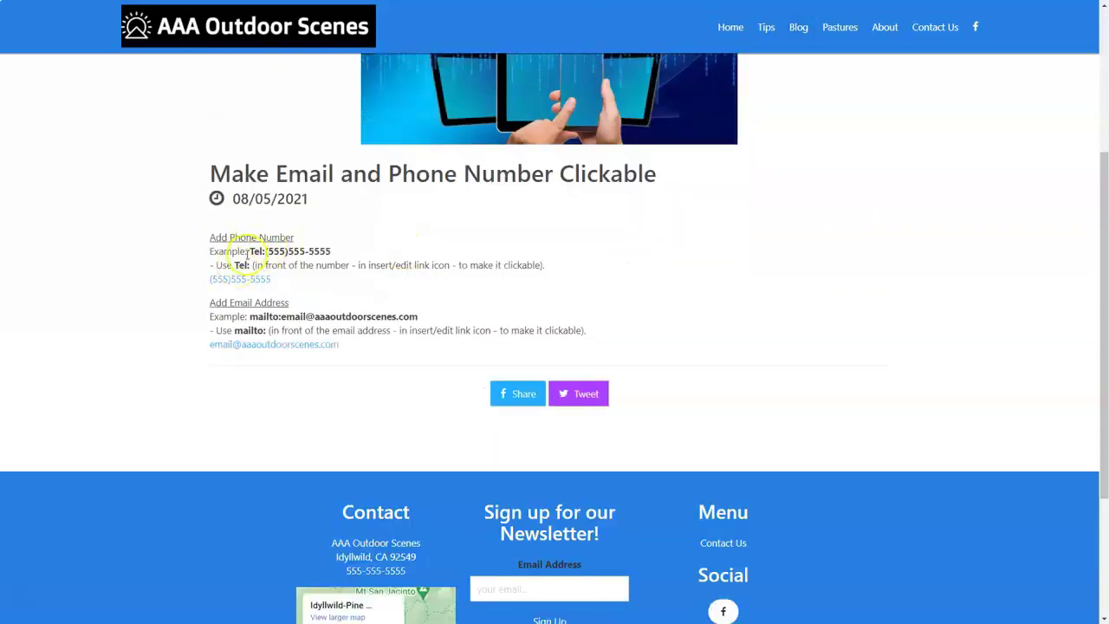
drag(250, 251, 333, 252)
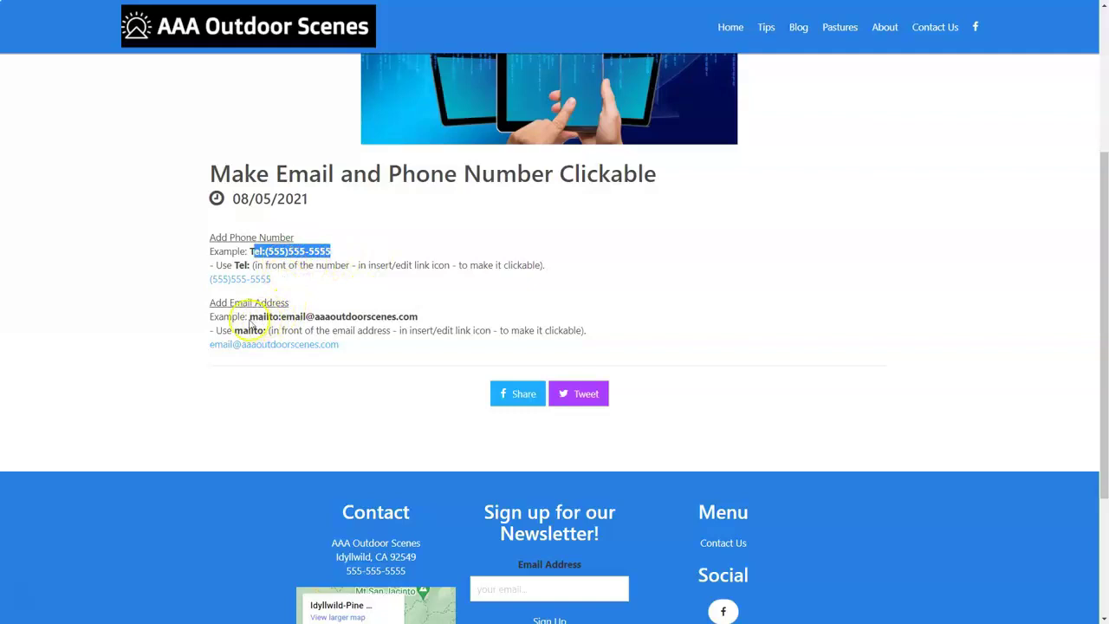
drag(249, 317, 431, 319)
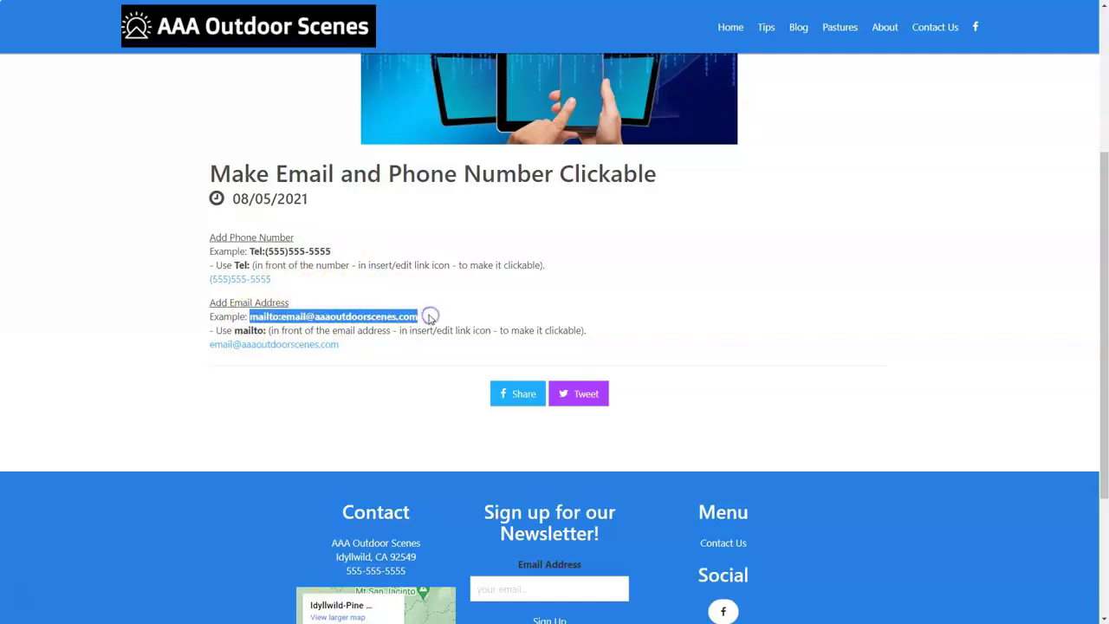
click(432, 317)
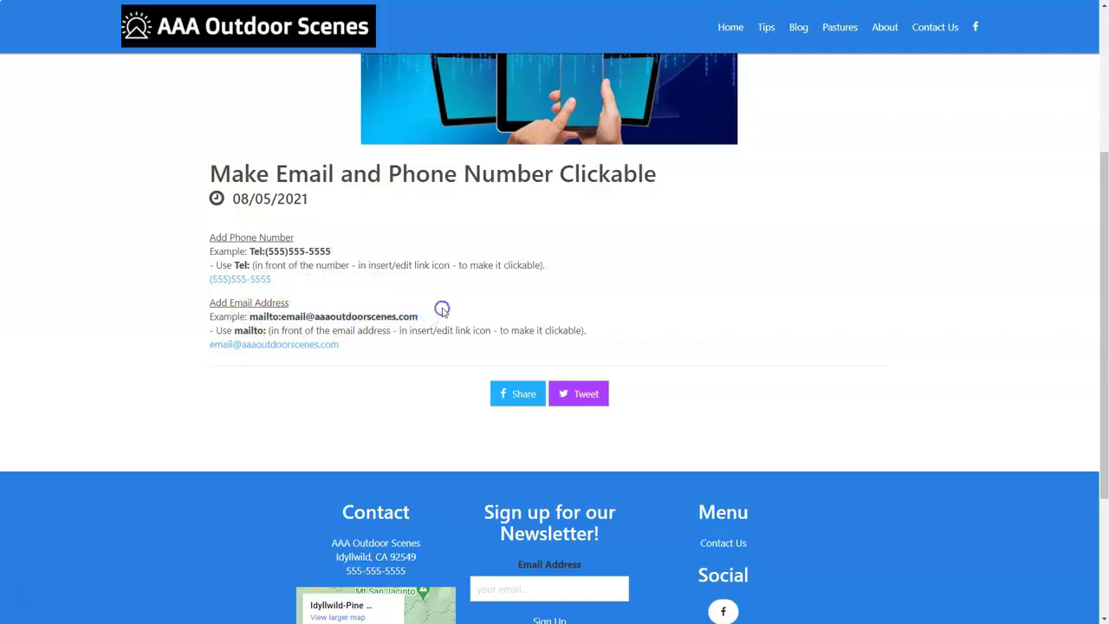
View the public site's Contact Us and Home pages, and close the public site to return to the website overview
click(935, 27)
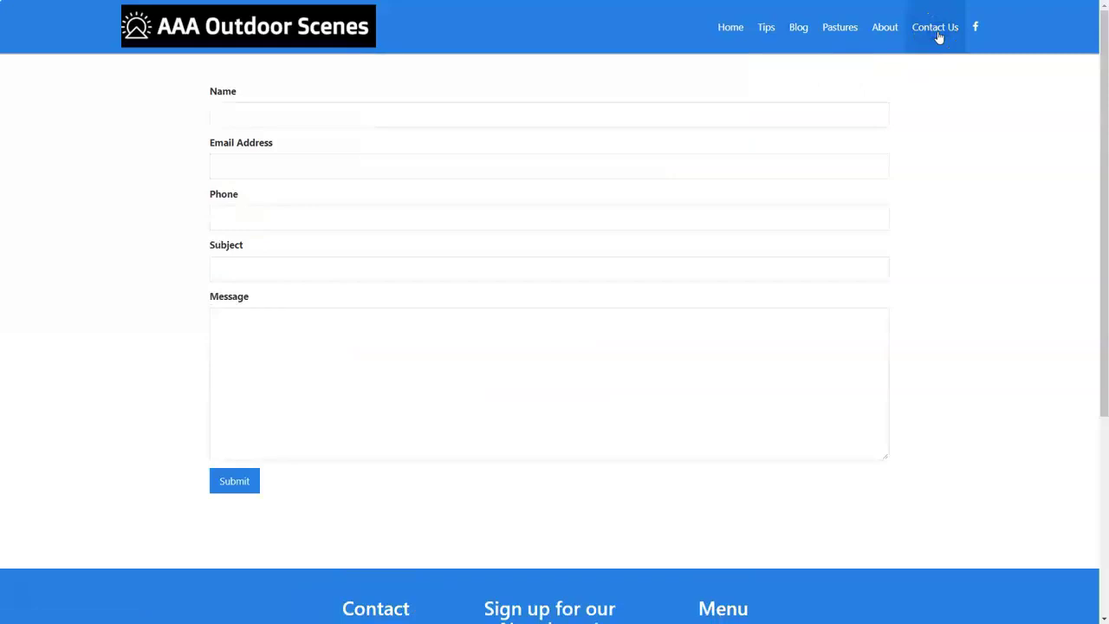
click(728, 27)
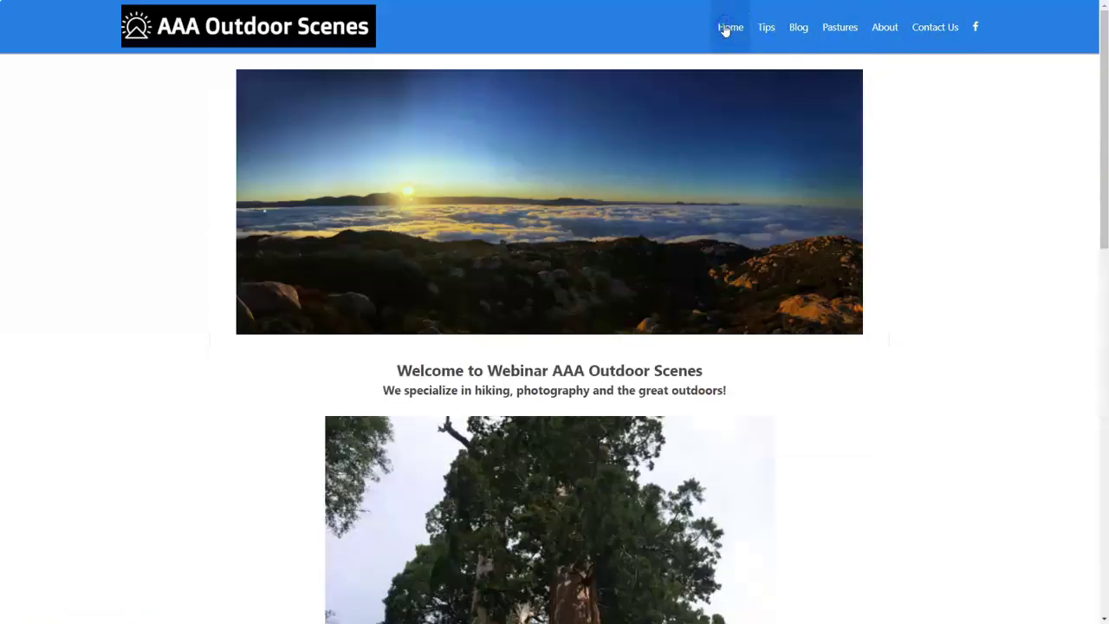
key(ctrl+w)
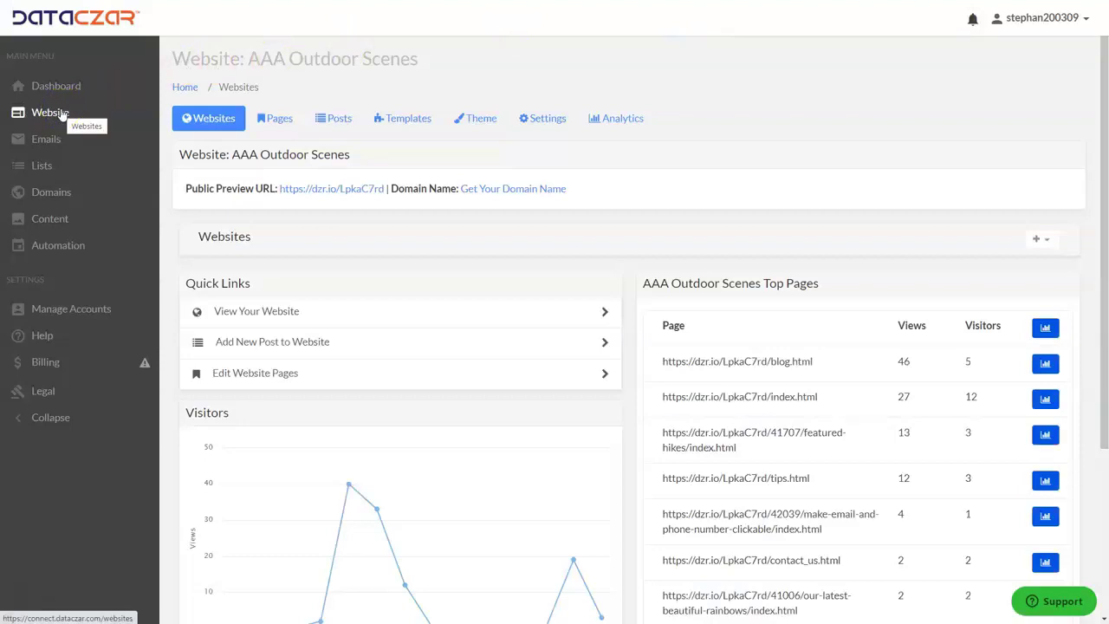
Open the Contact Us page from the website's top menu for editing and bring up its content editor
click(275, 120)
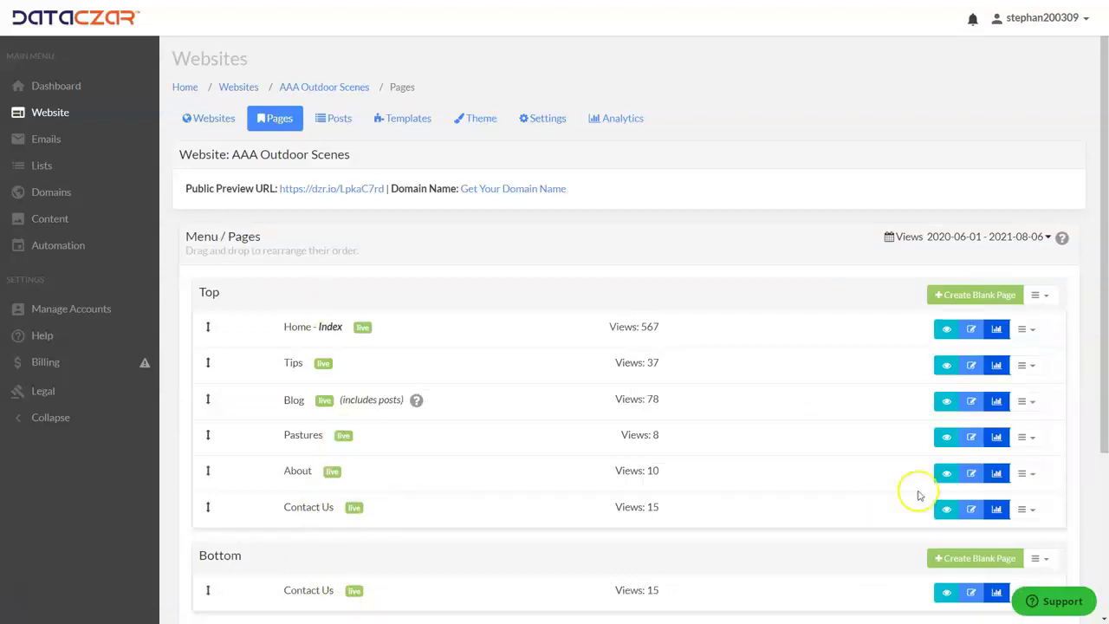
click(971, 513)
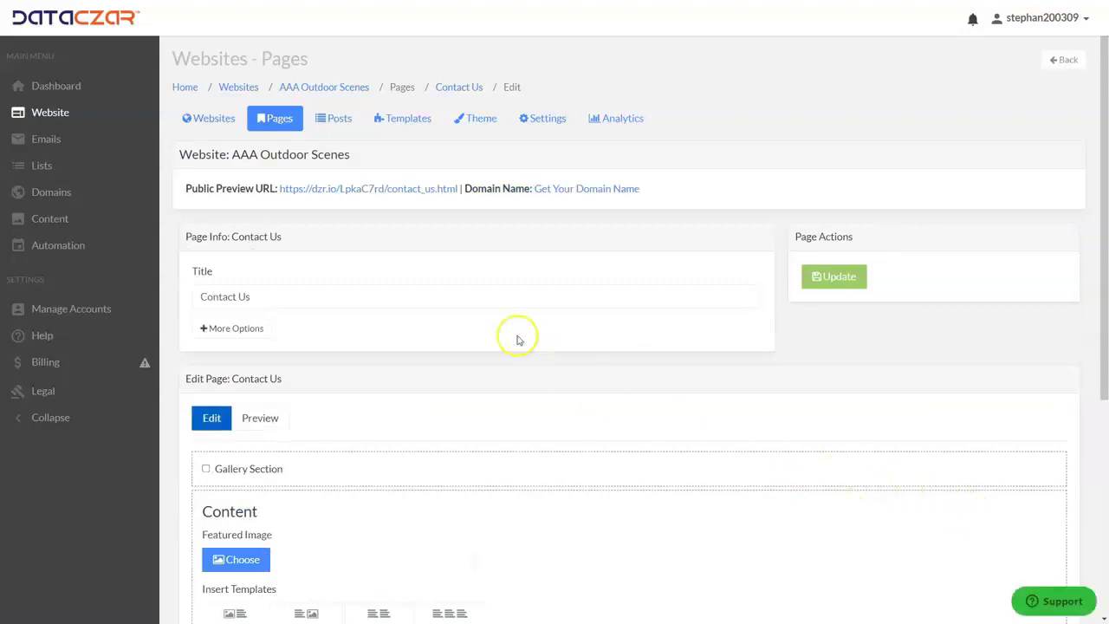
scroll(498, 225, down, 5)
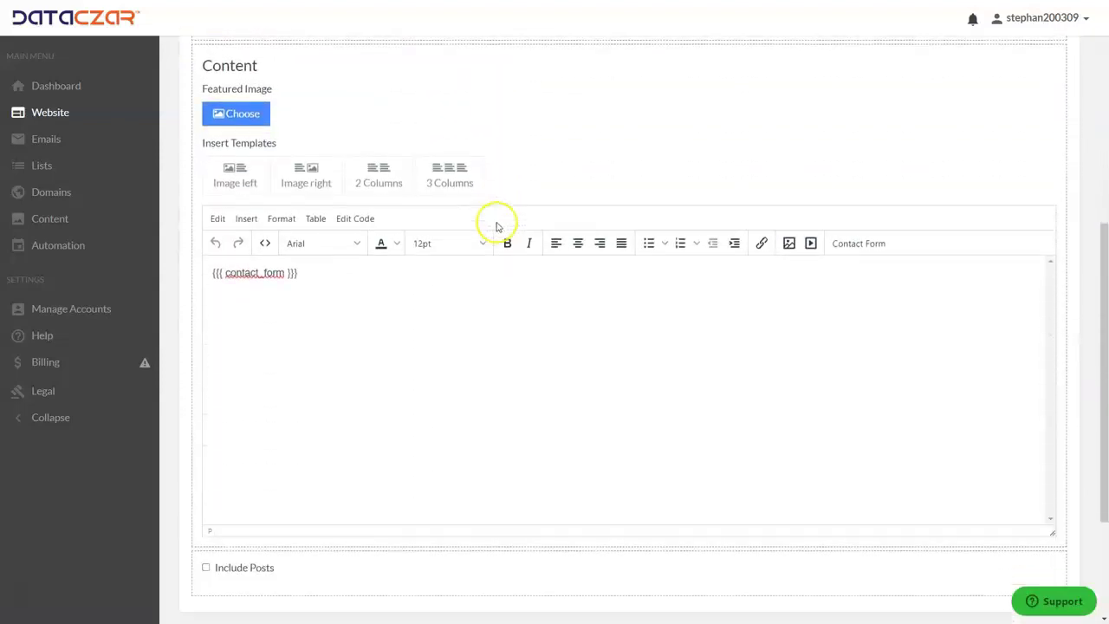
scroll(498, 185, down, 1)
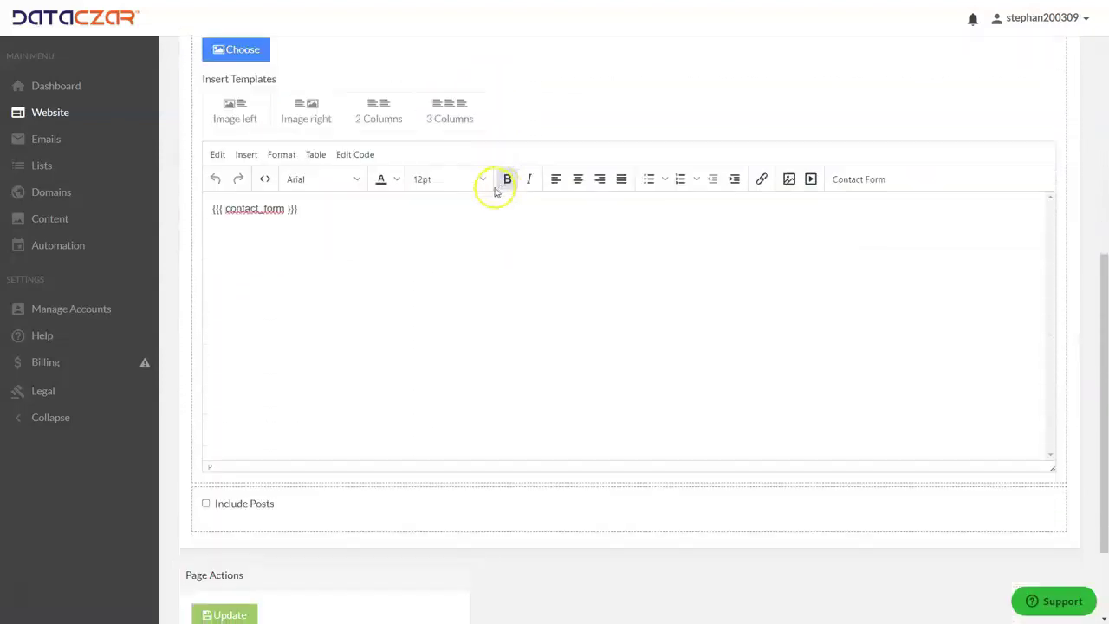
Add the line "Drop us a line, we'd love to hear from you!" above the contact form placeholder
click(211, 208)
key(Return)
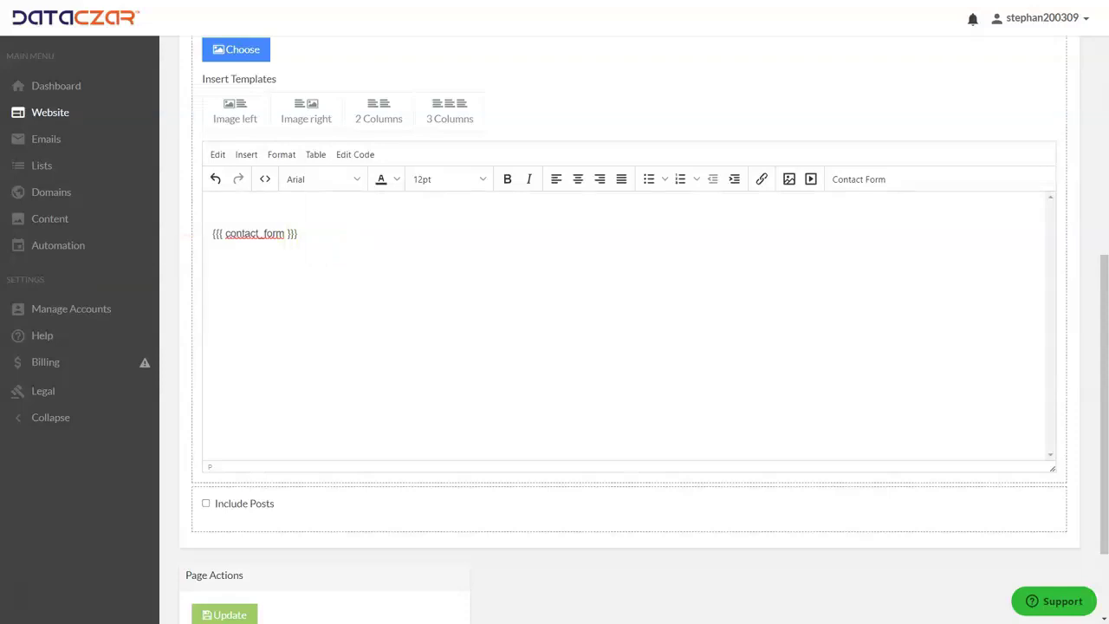
click(216, 199)
text(Drop us a line, we'd love to hear from you!)
Format the "Drop us a line" text as bold at 14pt
drag(421, 206, 193, 204)
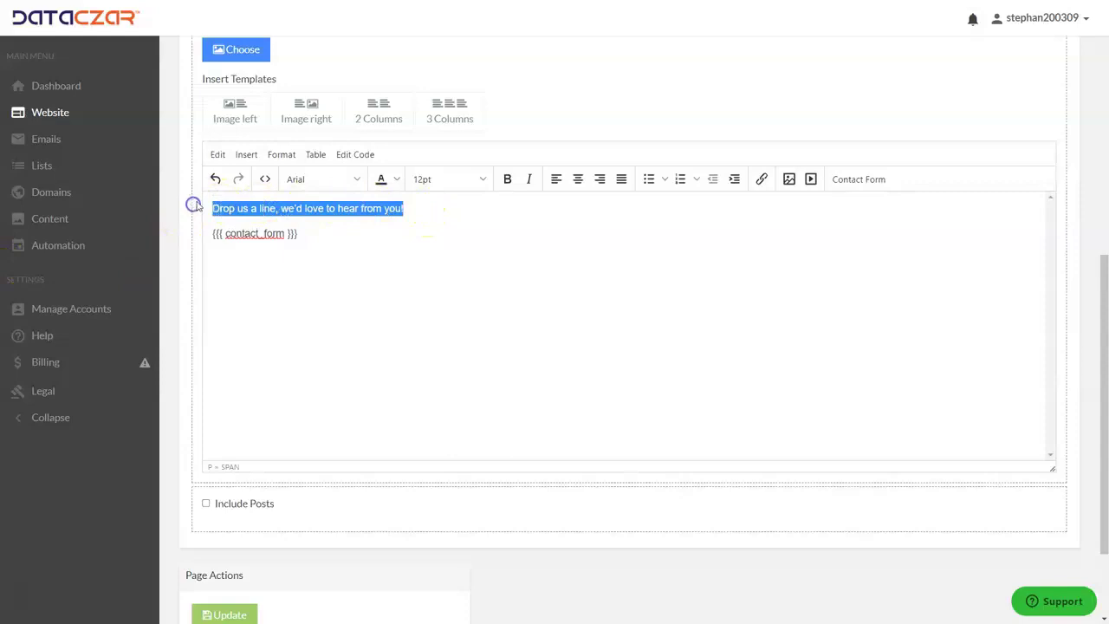
click(434, 208)
drag(425, 208, 181, 208)
click(509, 182)
click(472, 178)
click(425, 285)
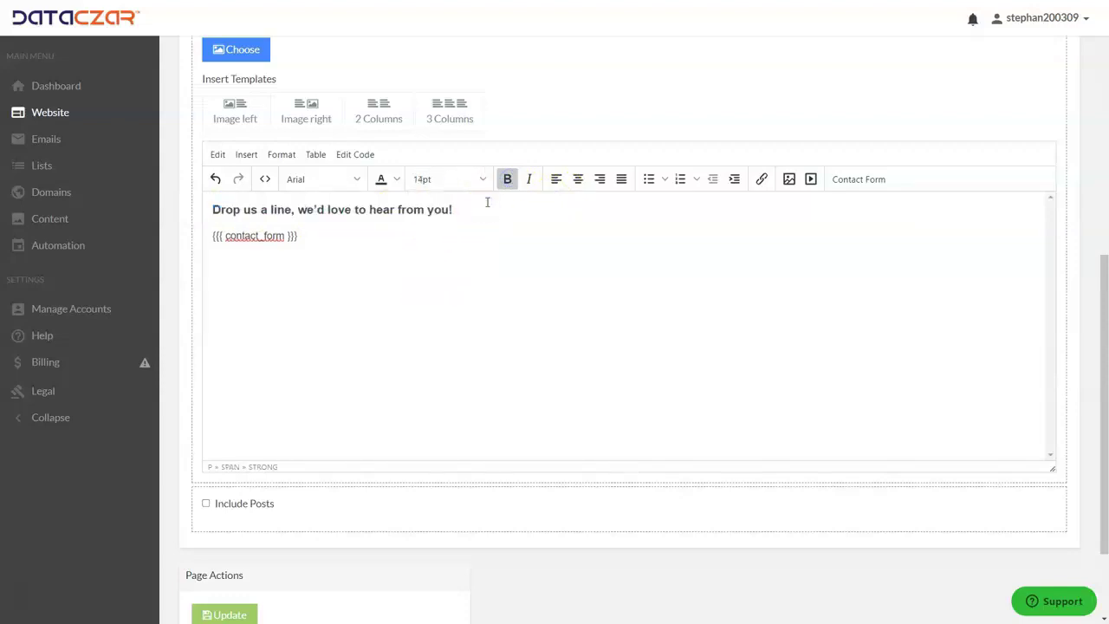
Add bold 12pt labels "Phone:" and "Email:" on consecutive lines between the heading text and the contact form placeholder
key(Return)
click(509, 182)
click(450, 180)
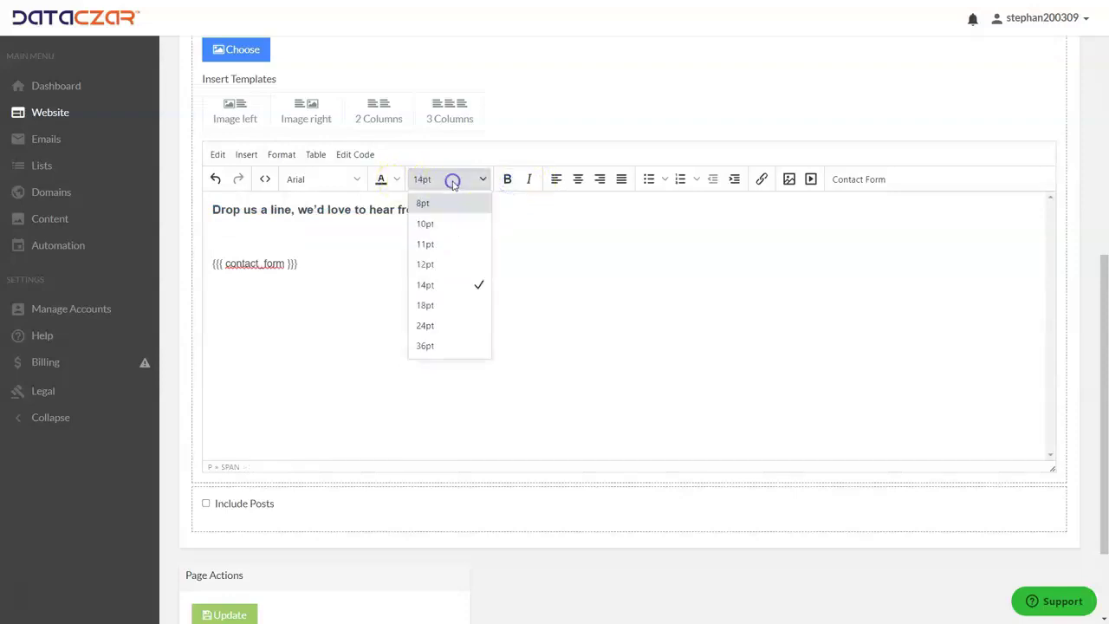
click(428, 265)
click(510, 182)
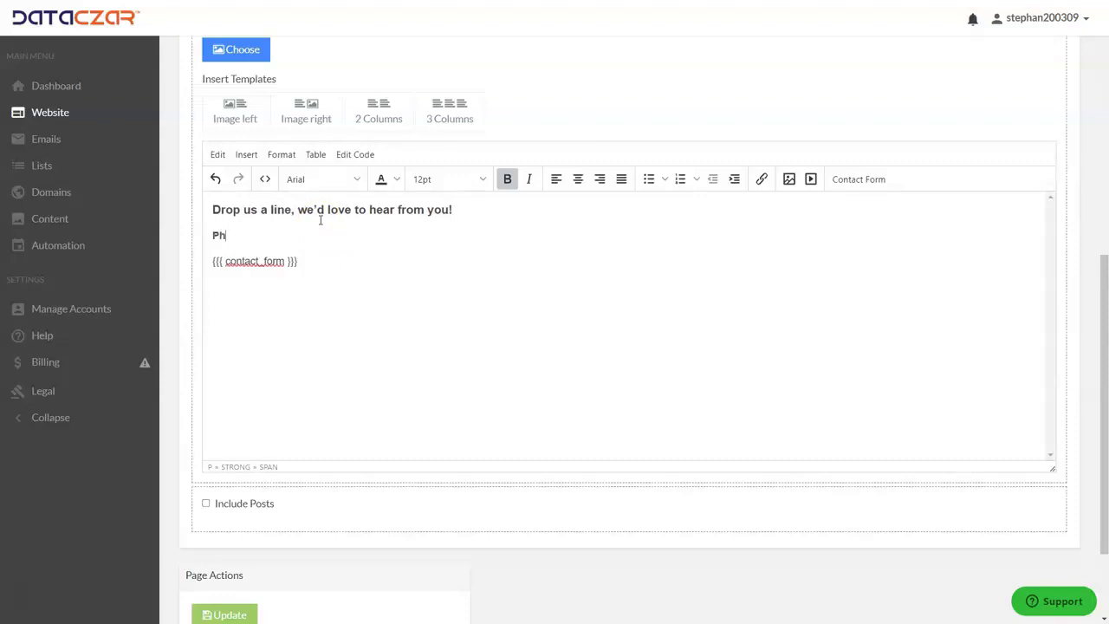
key(Return)
key(BackSpace)
key(Return)
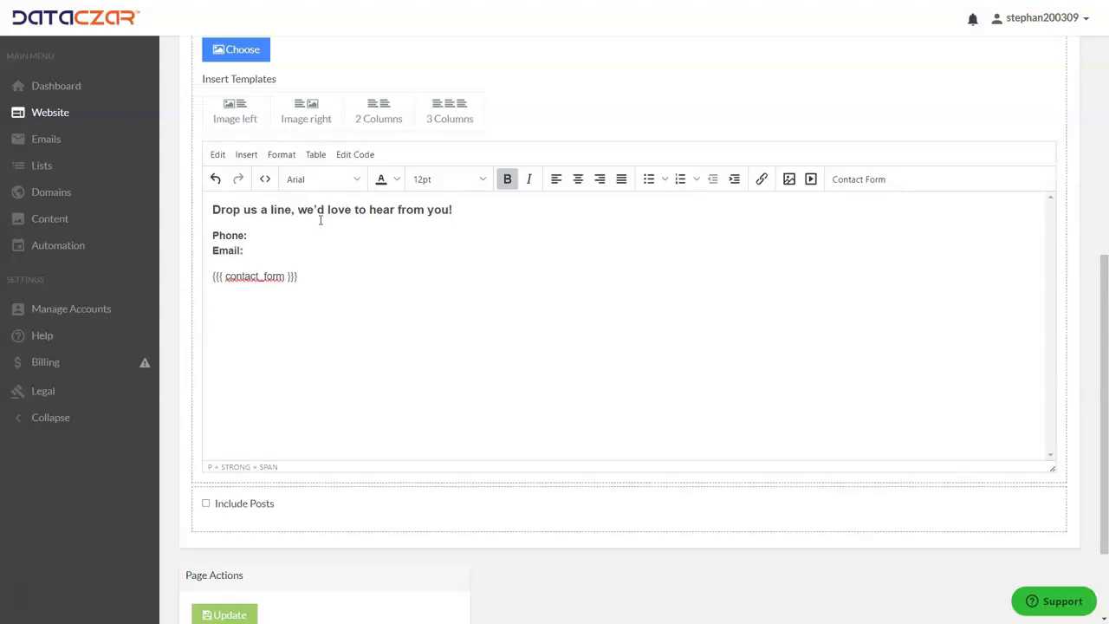
Insert the phone number after the Phone: label and remove its bold formatting
click(259, 235)
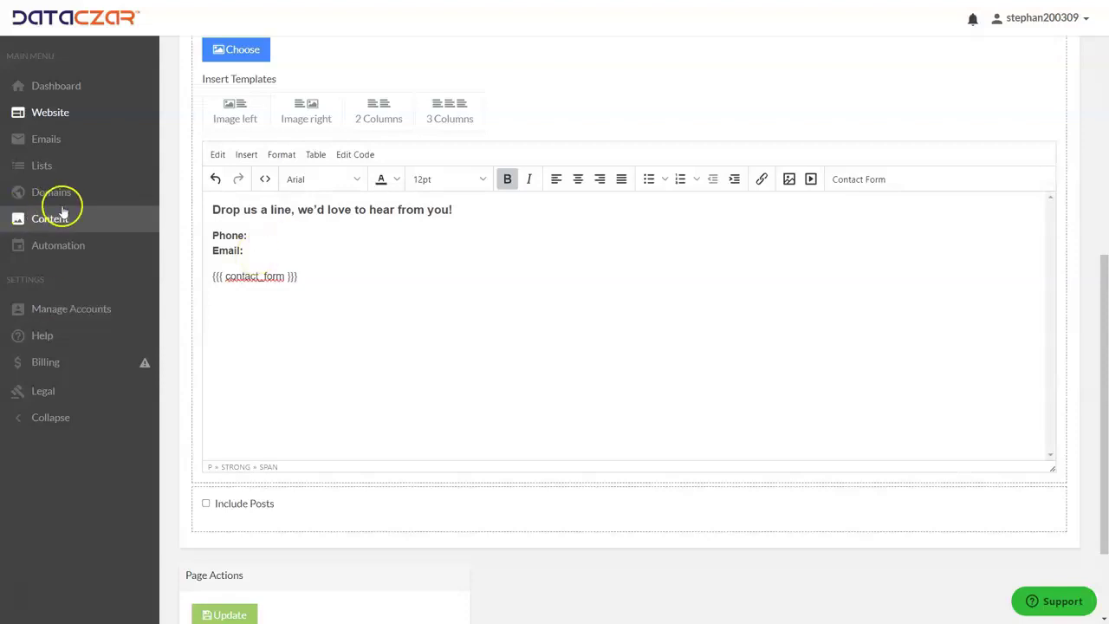
click(259, 236)
key(ctrl+v)
drag(332, 234, 247, 234)
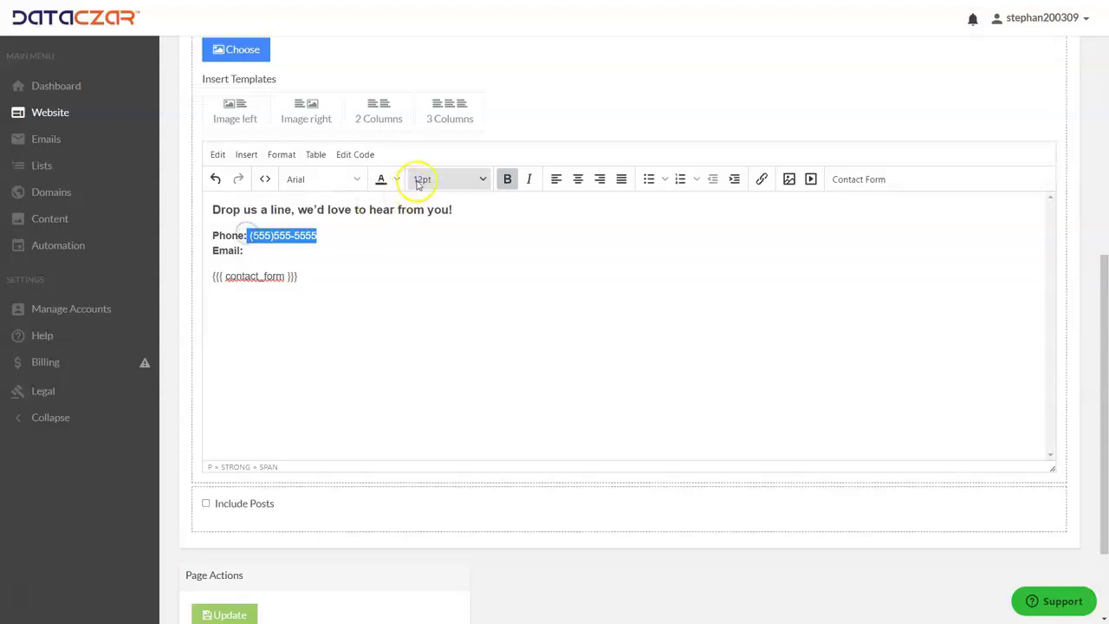
click(508, 179)
click(354, 227)
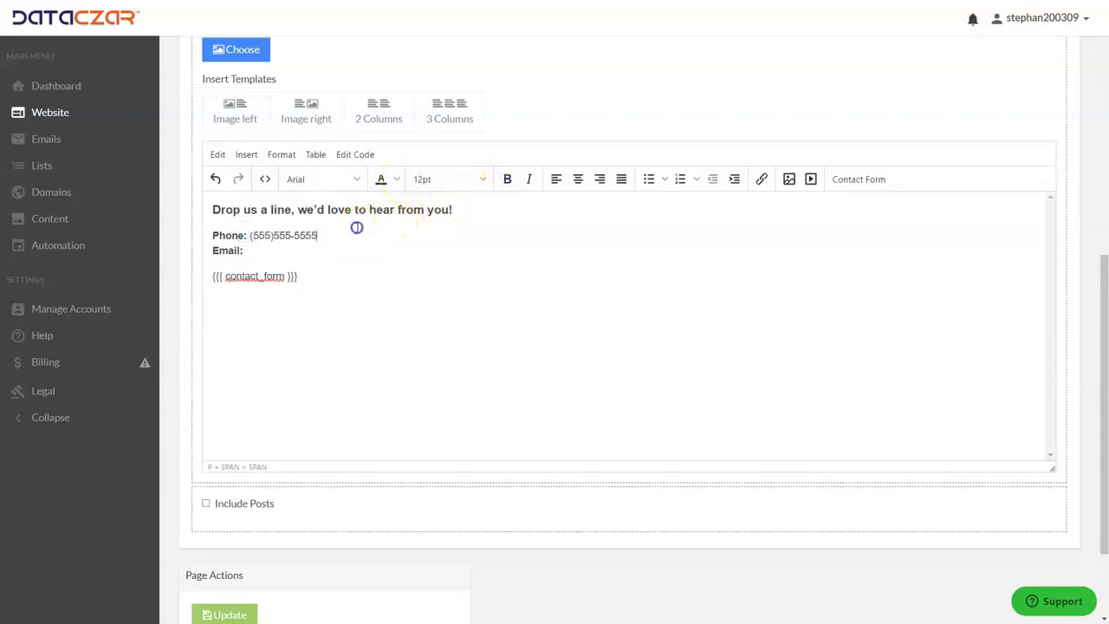
Link the phone number to a URL made of "Tel:" followed by the same number
drag(319, 235, 250, 236)
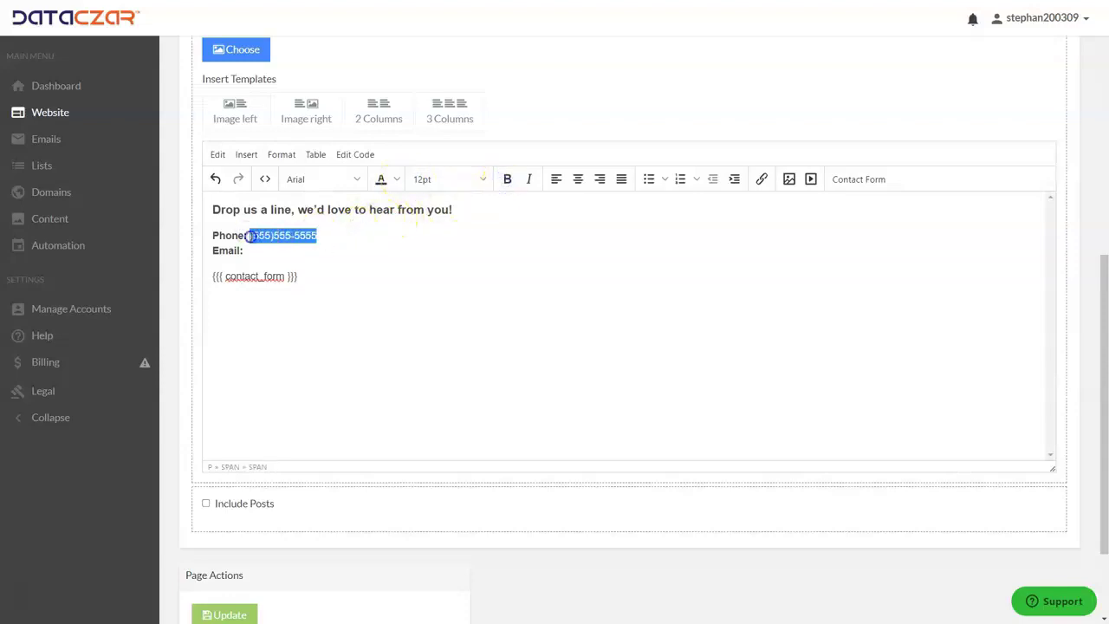
click(761, 179)
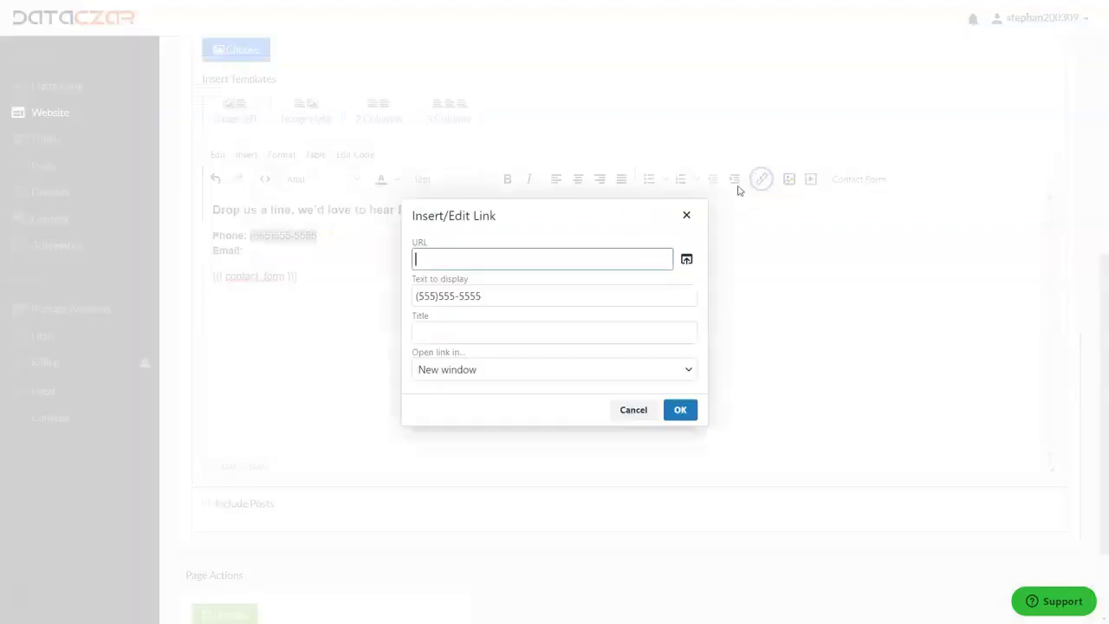
text(Tel:)
drag(481, 297, 413, 299)
key(ctrl+c)
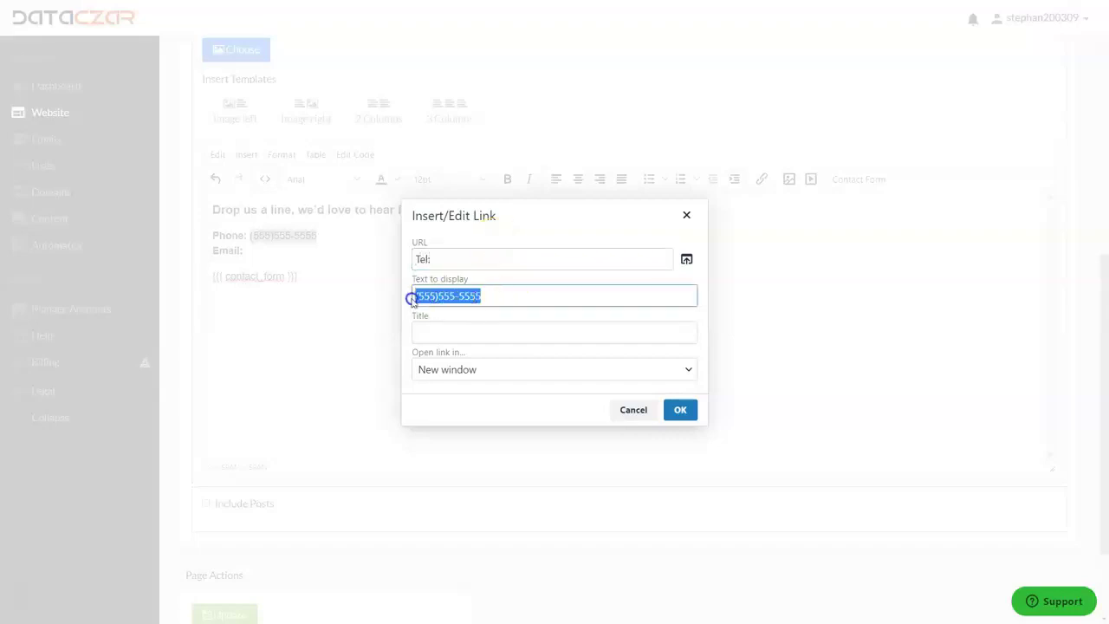
click(450, 253)
key(ctrl+v)
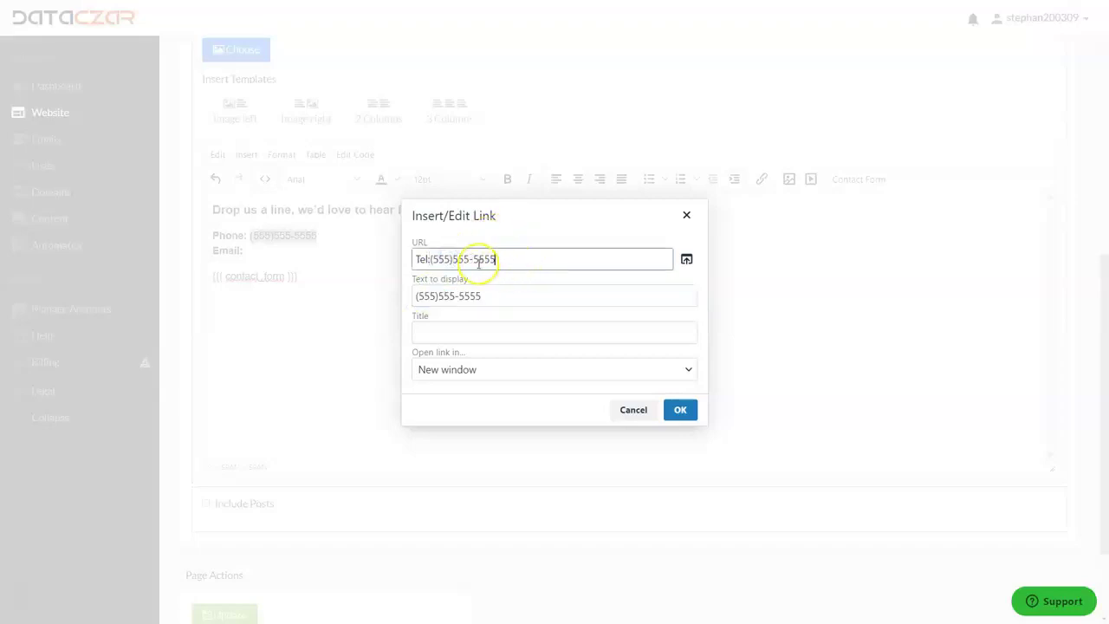
click(682, 410)
click(436, 268)
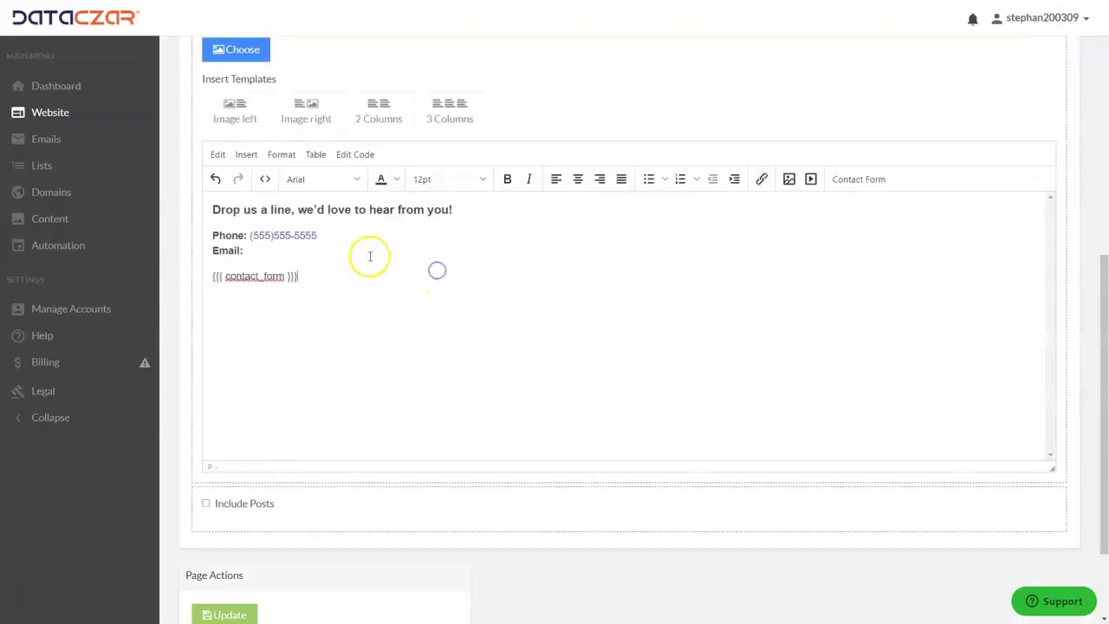
Enter the contact e-mail address after the Email: label
click(249, 251)
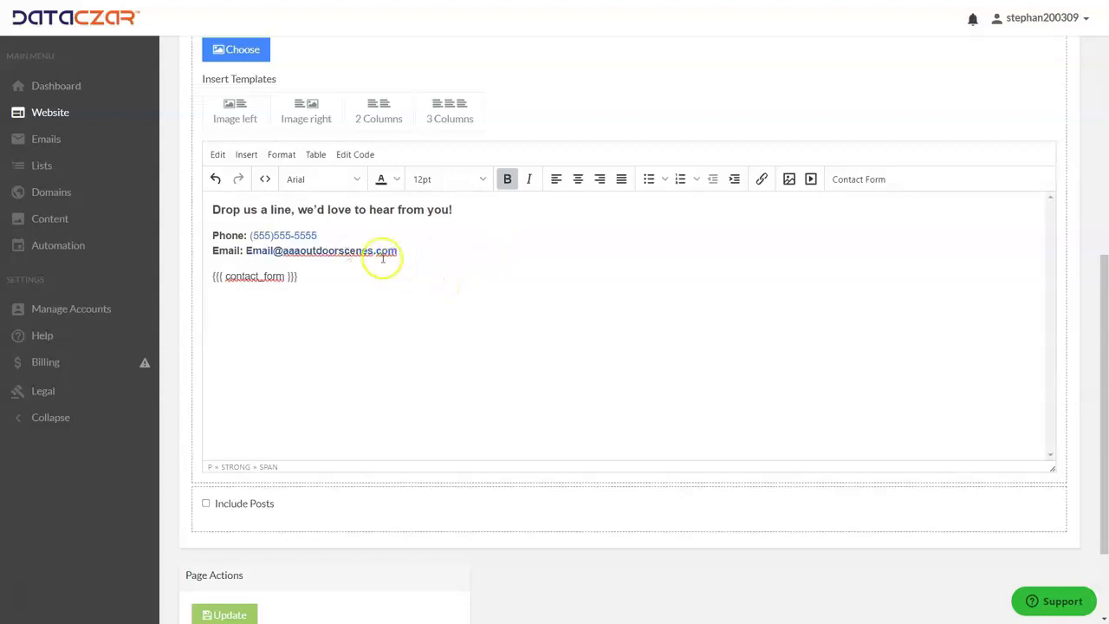
click(445, 254)
drag(401, 250, 249, 247)
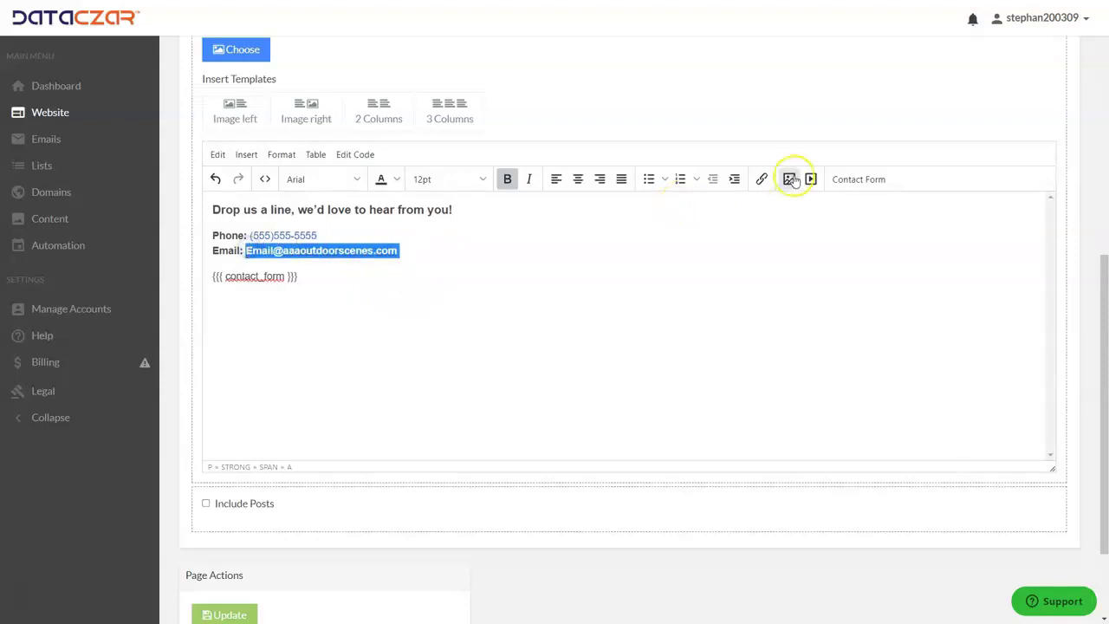
click(762, 179)
click(617, 258)
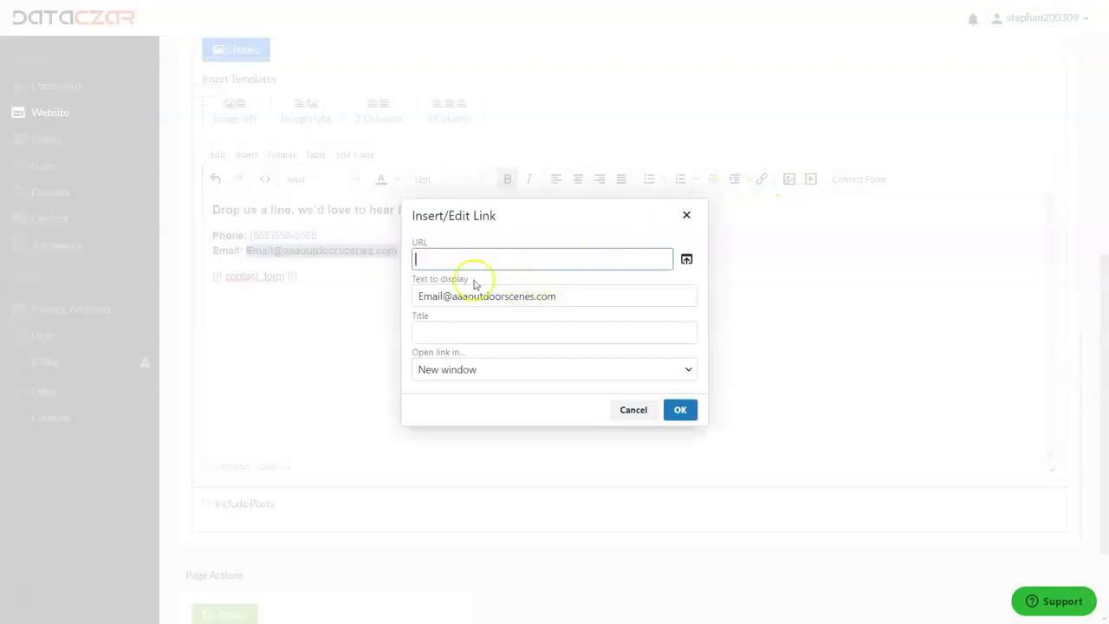
drag(417, 295, 557, 294)
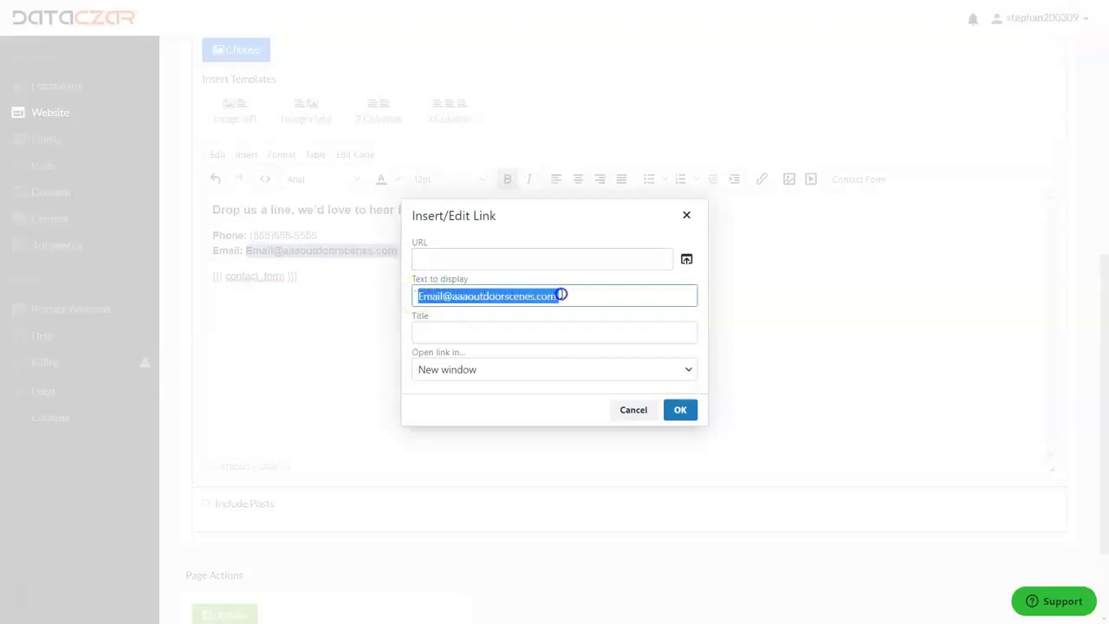
click(562, 295)
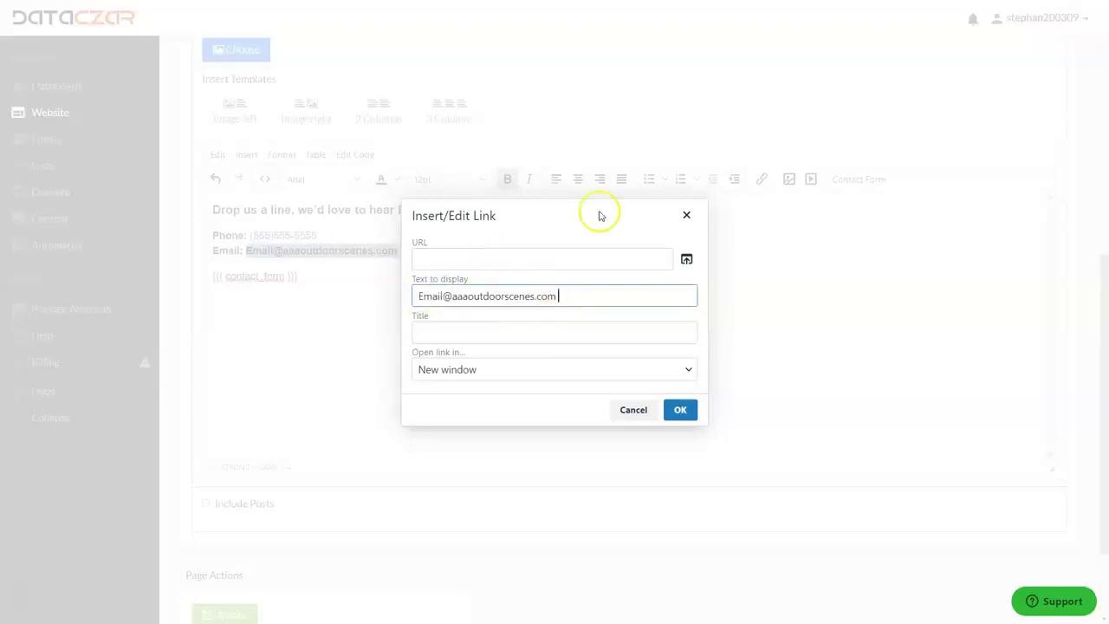
click(637, 412)
click(455, 302)
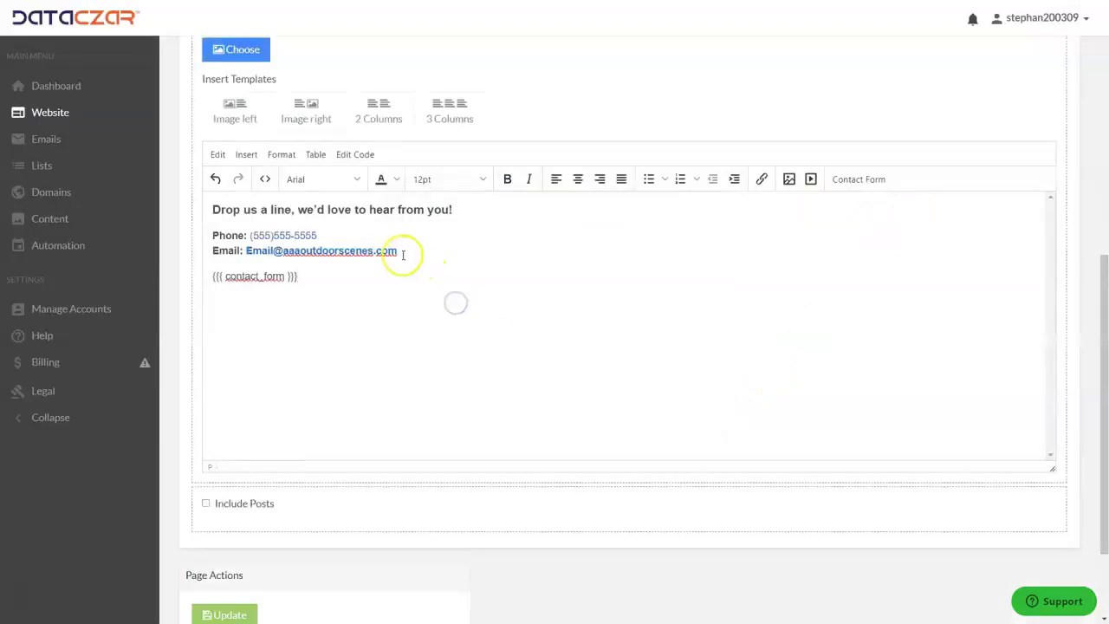
Link the e-mail address after the Email: label to a URL made of "mailto:" followed by the same address in lowercase
drag(402, 251, 267, 254)
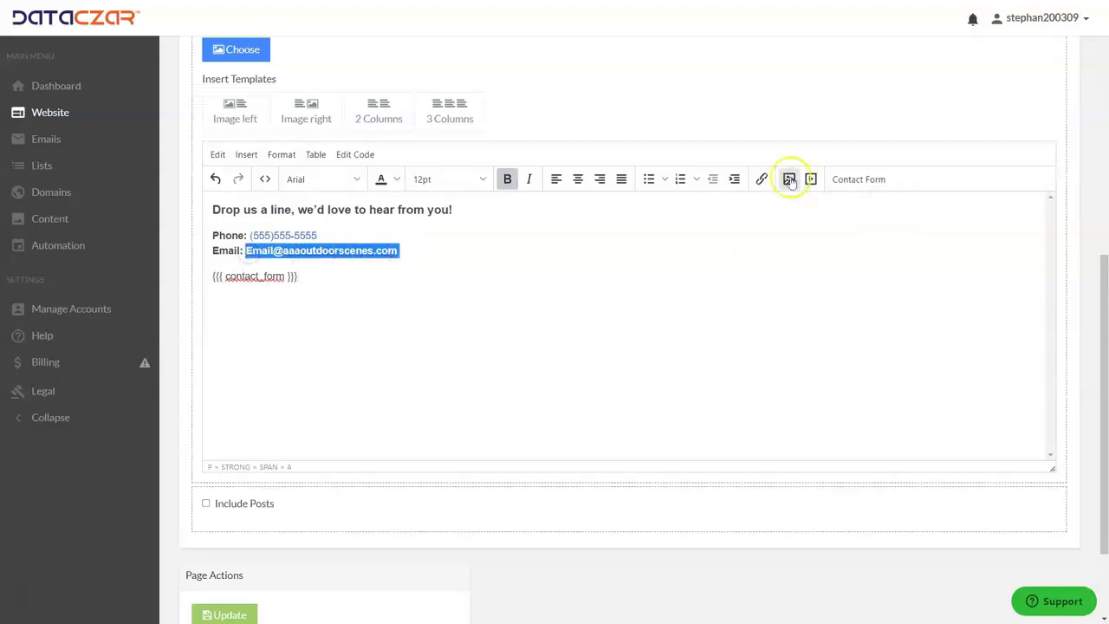
click(763, 179)
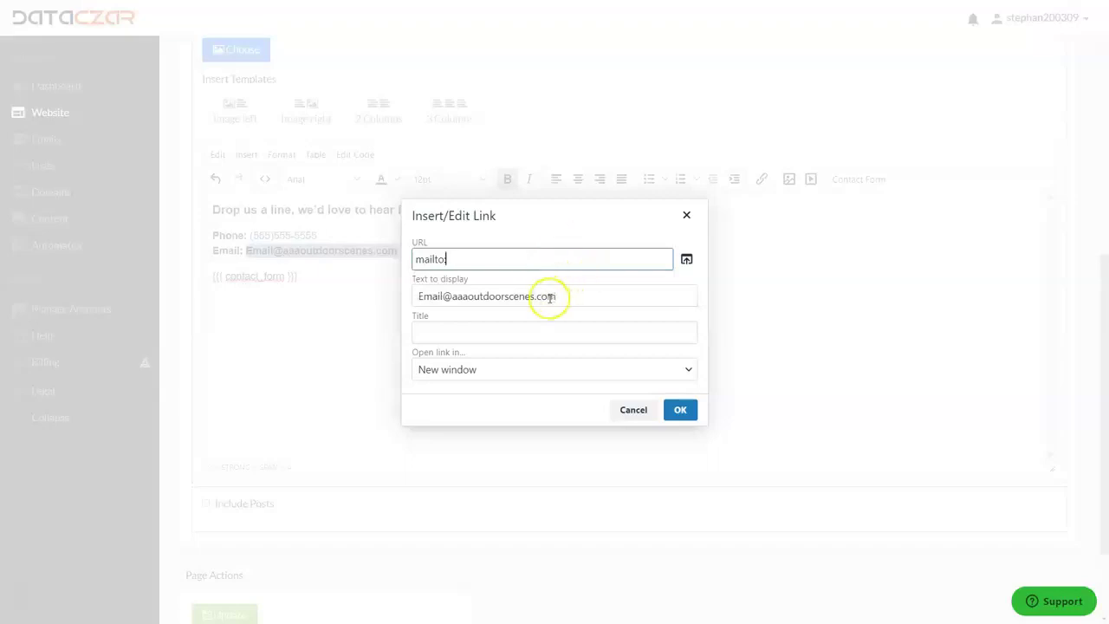
drag(557, 296, 419, 296)
key(ctrl+c)
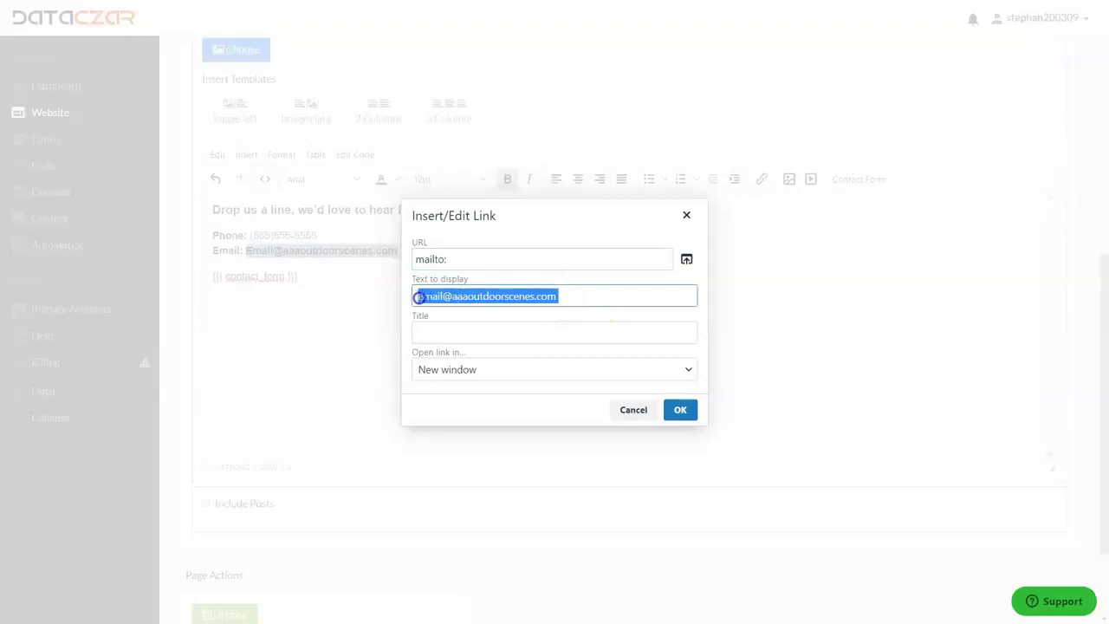
click(473, 260)
key(ctrl+v)
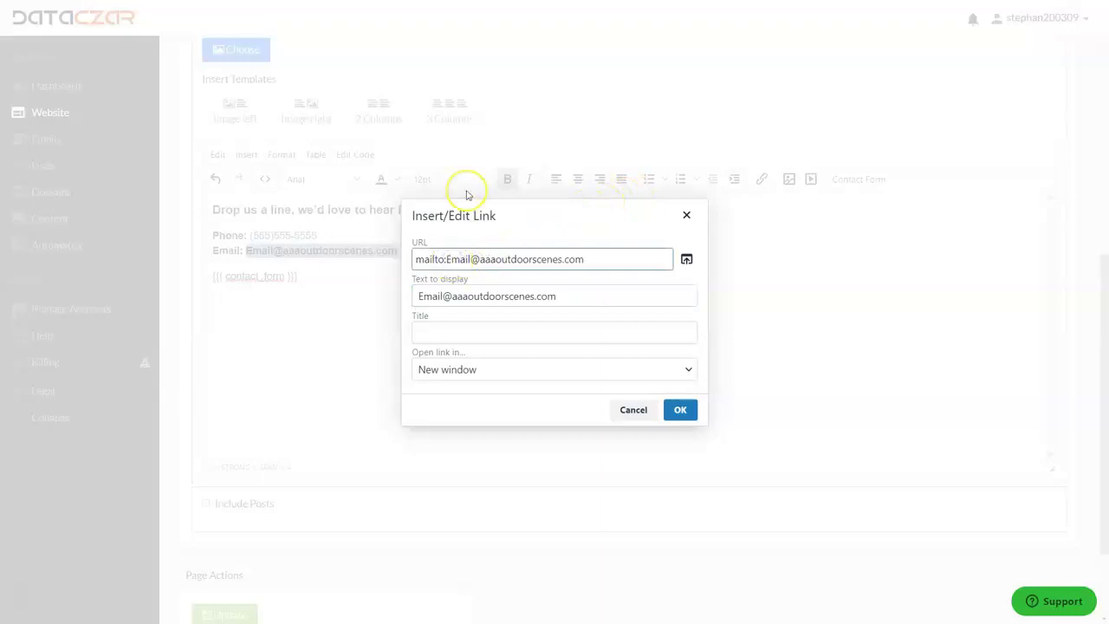
key(BackSpace)
text(e)
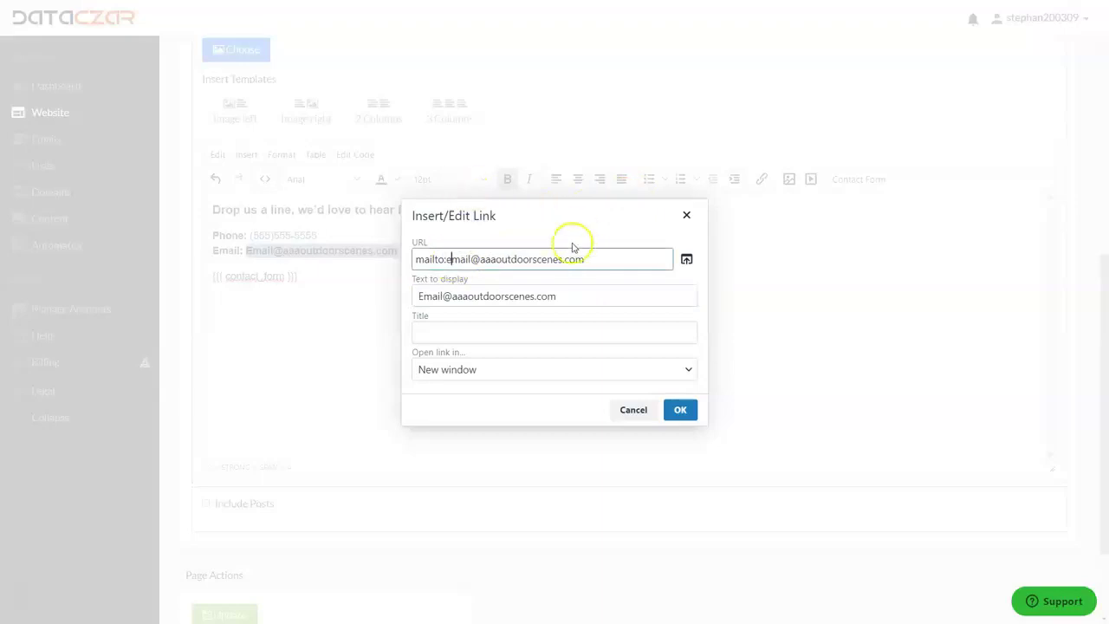
click(598, 260)
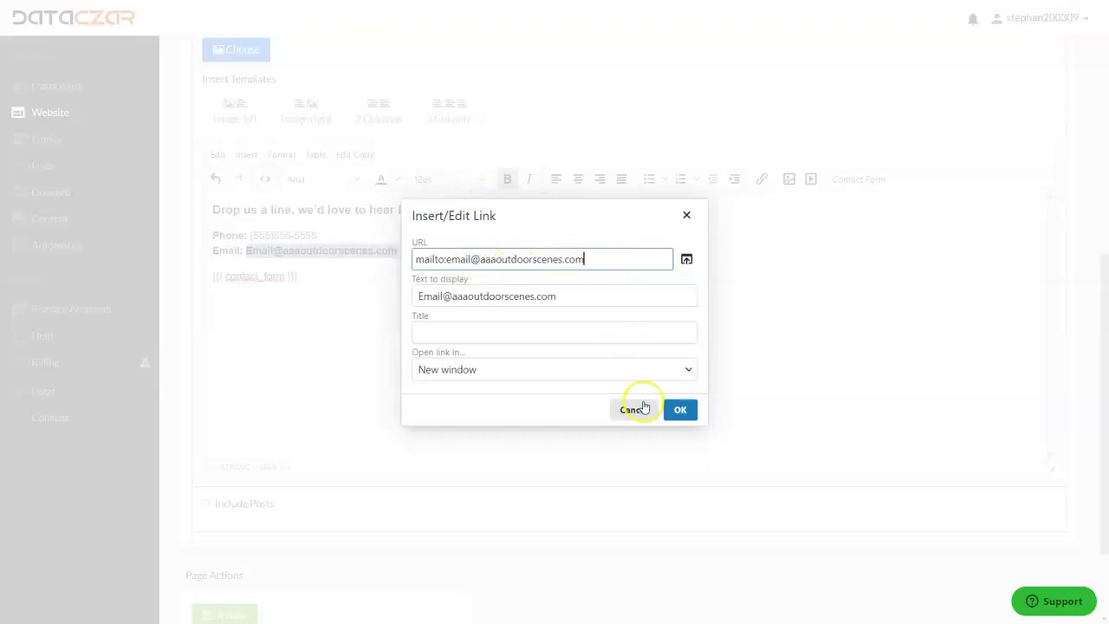
click(679, 413)
click(459, 268)
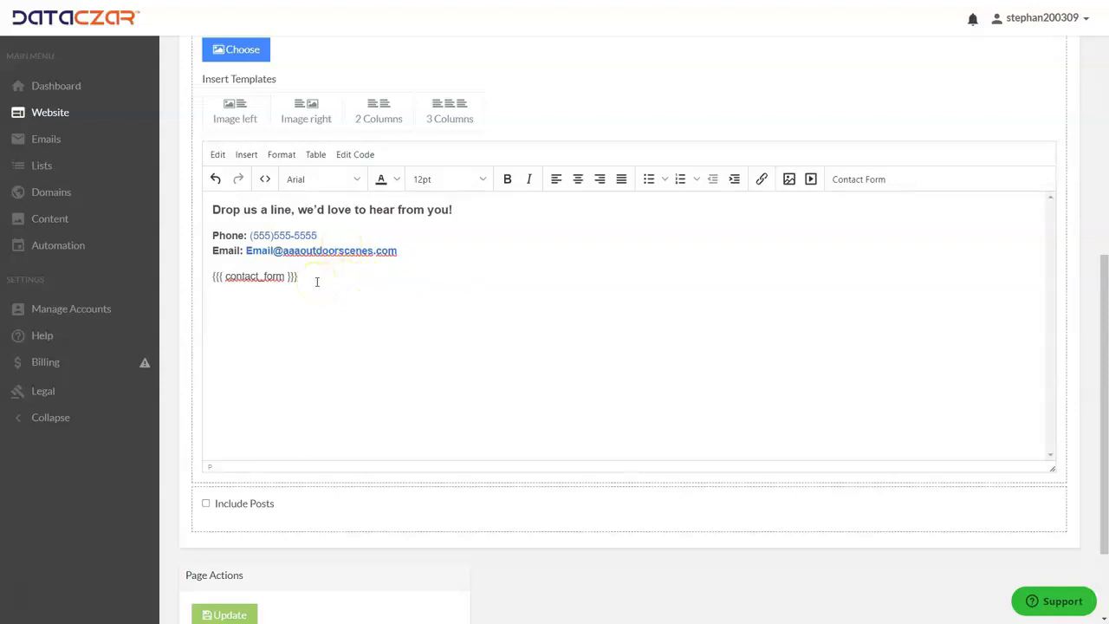
Save the Contact Us page and view it on the public AAA Outdoor Scenes website
click(271, 279)
click(216, 616)
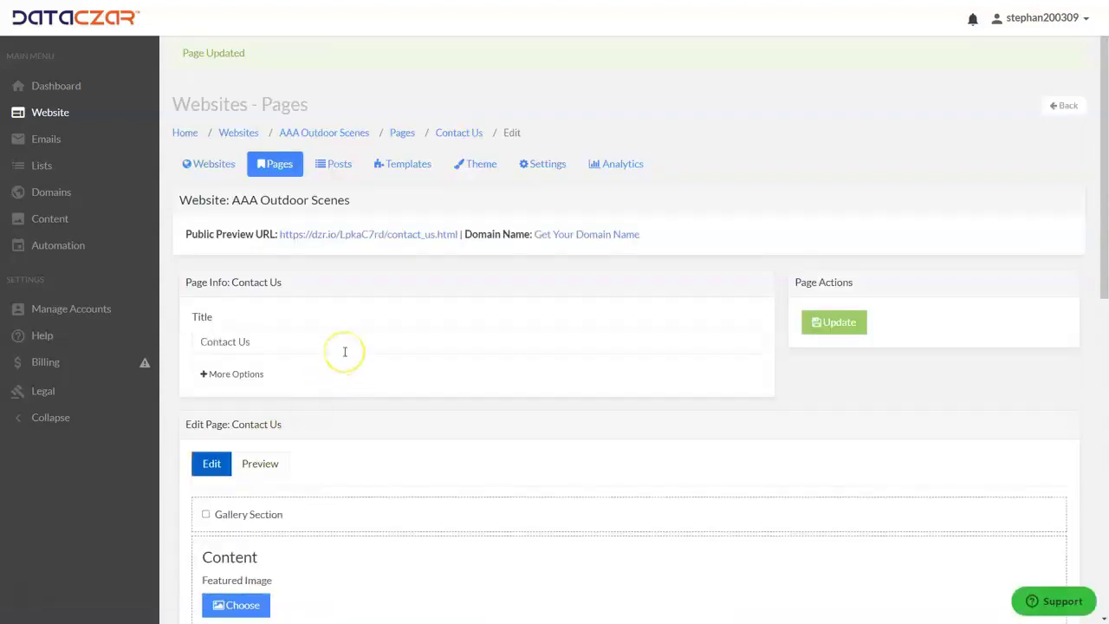
key(ctrl+Tab)
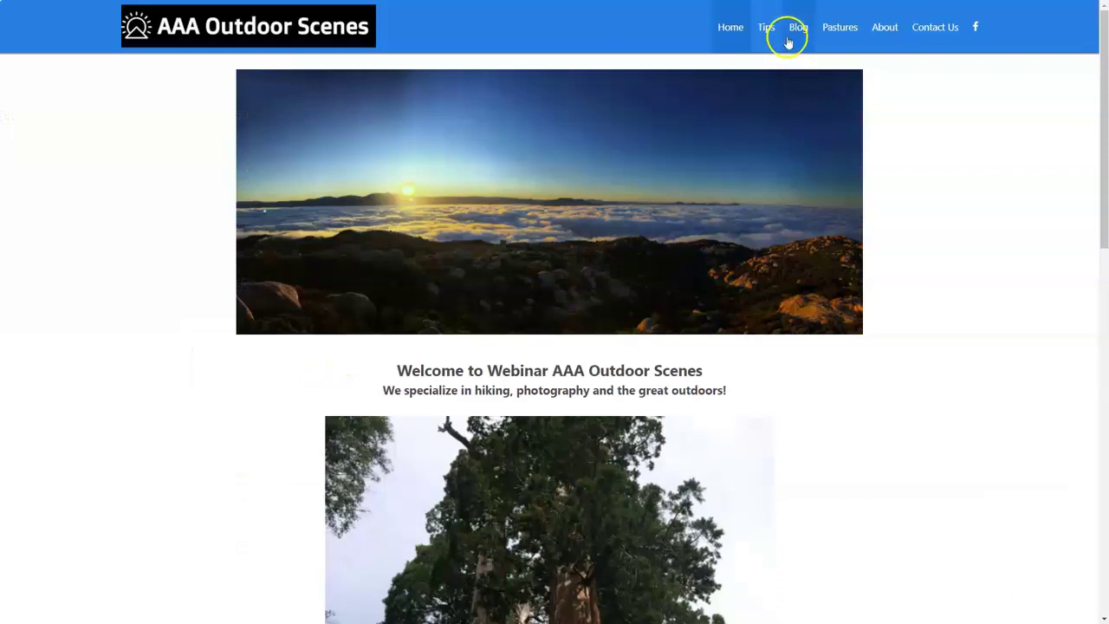
mouse_move(555, 5)
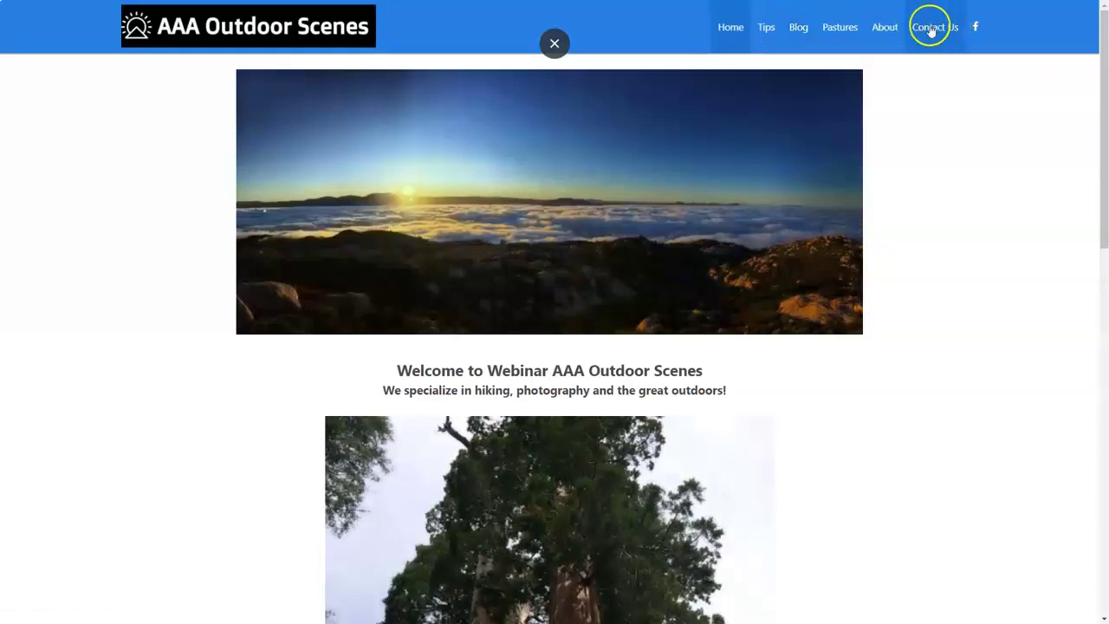
click(930, 29)
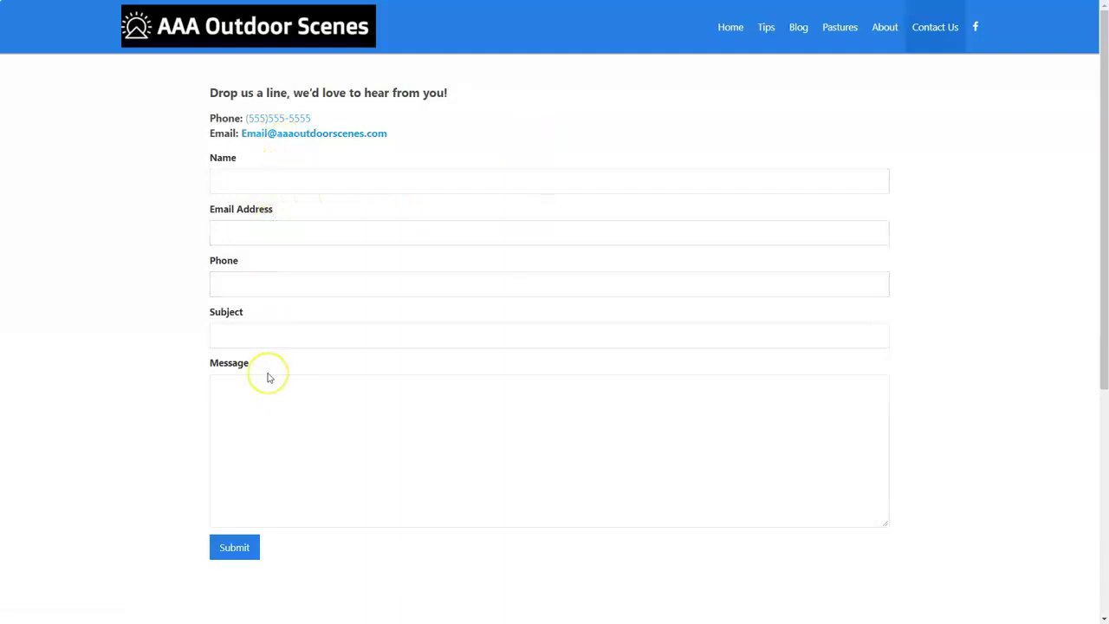
Read the blog post "Make Email and Phone Number Clickable" on the public site and return to the page editor
click(798, 31)
scroll(638, 297, down, 6)
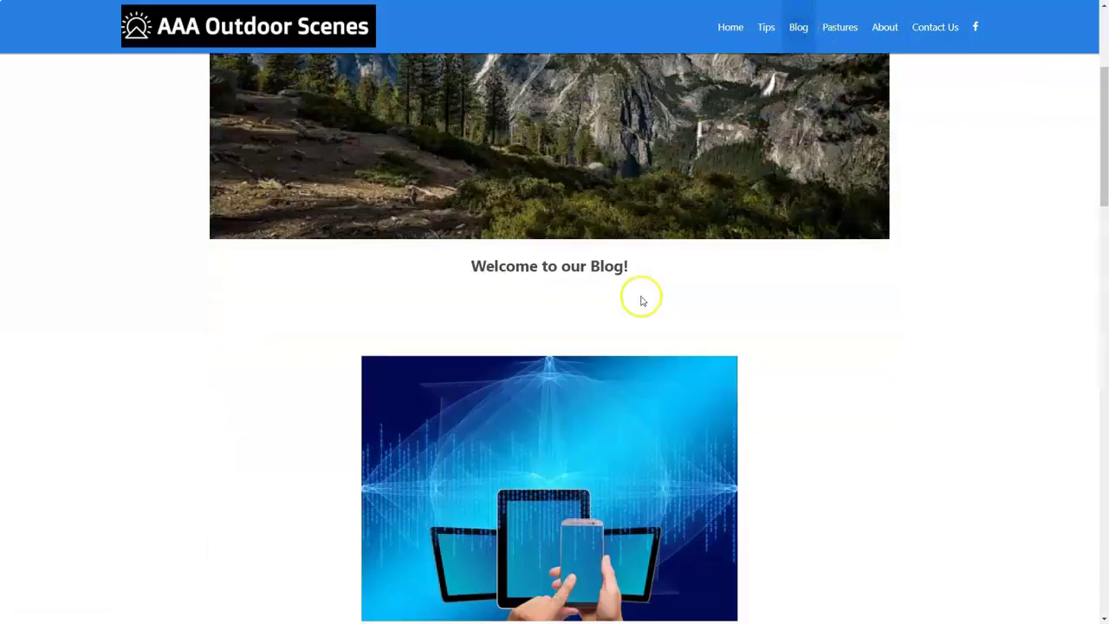
click(241, 421)
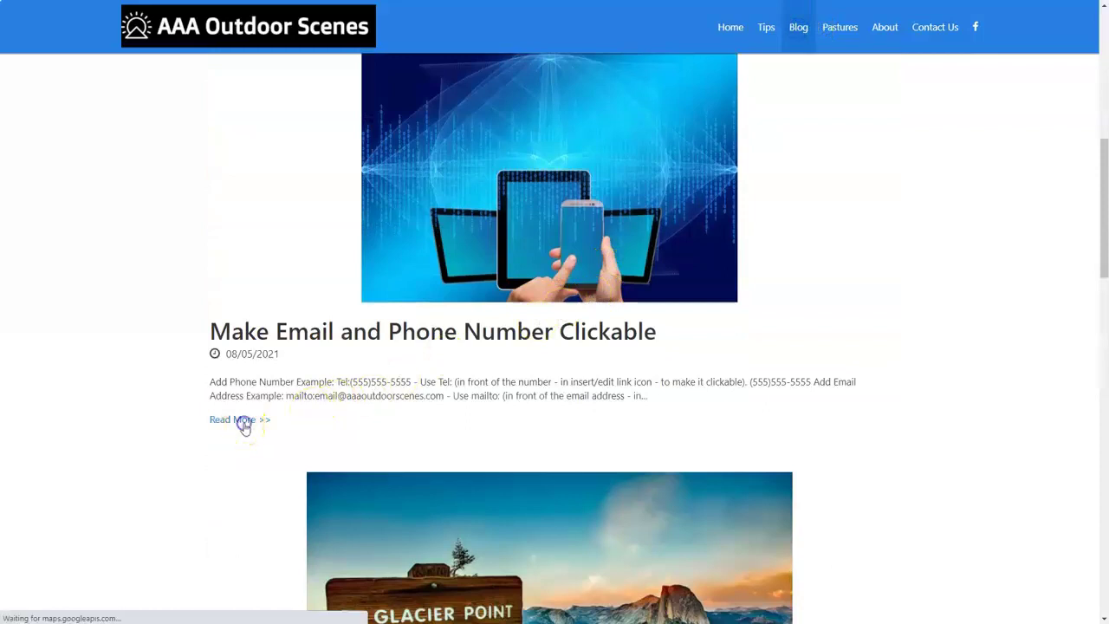
scroll(420, 288, down, 2)
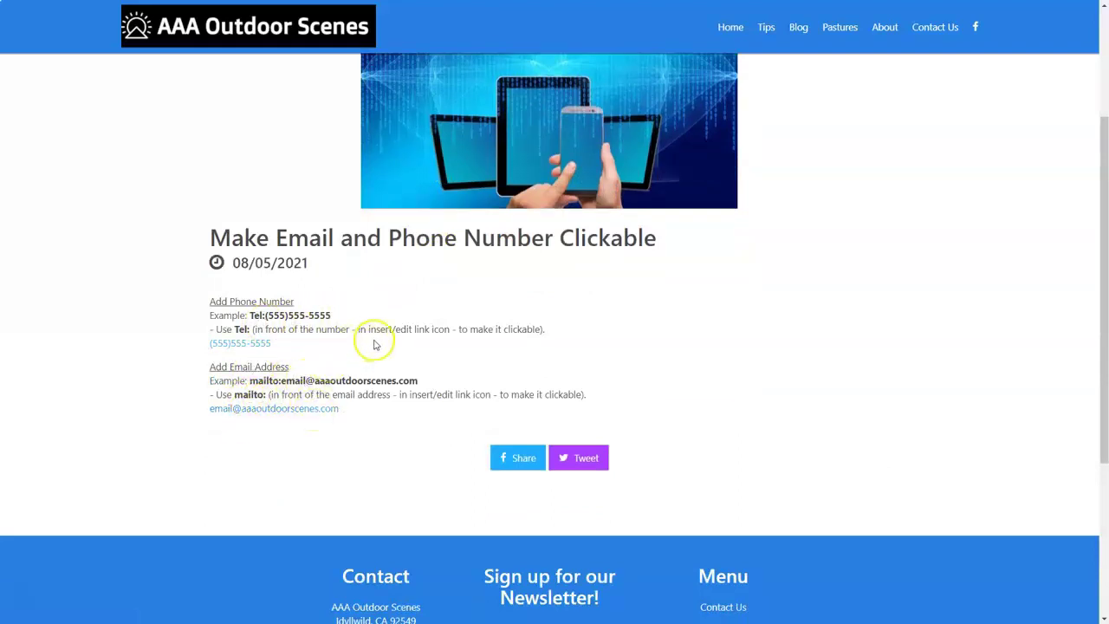
key(ctrl+w)
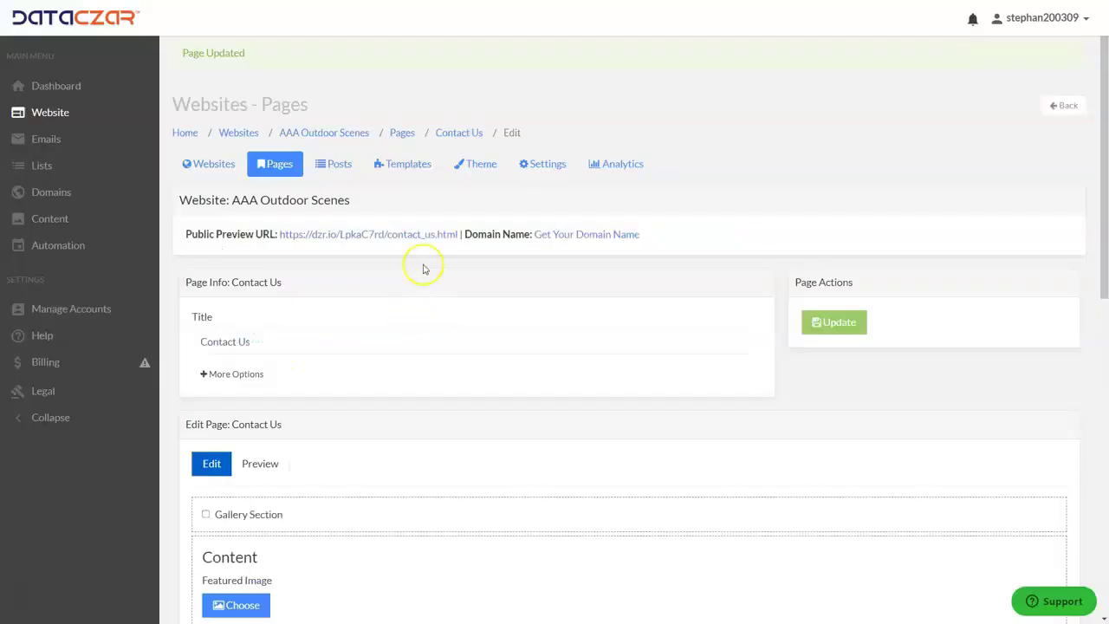
Browse the featured tutorial videos in the Help section and return to the Dashboard
click(38, 339)
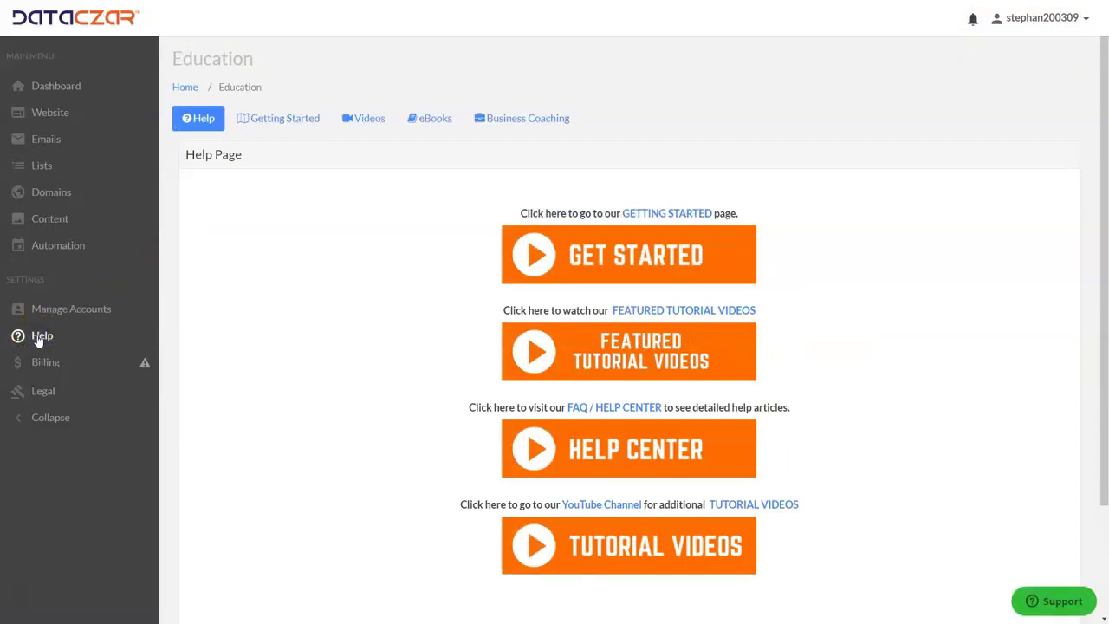
click(1039, 609)
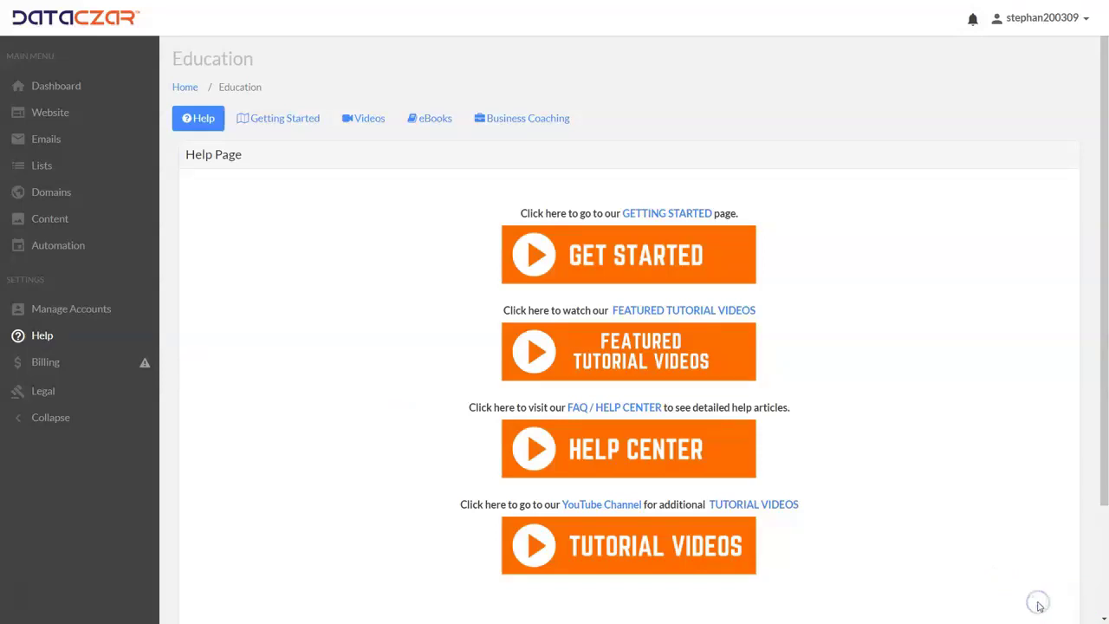
click(622, 360)
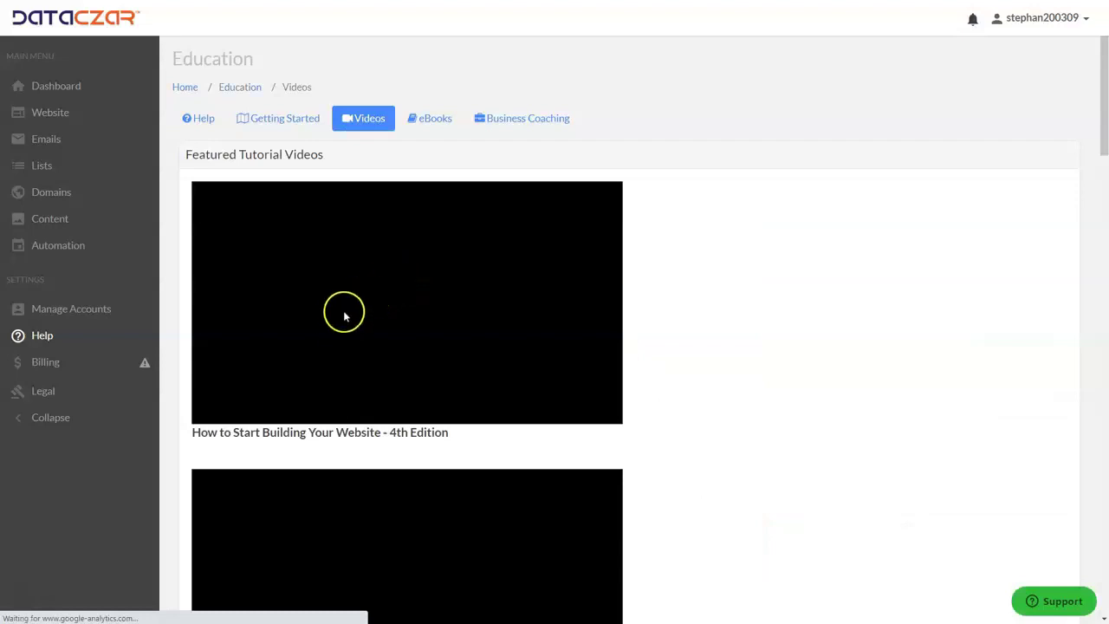
scroll(344, 317, down, 2)
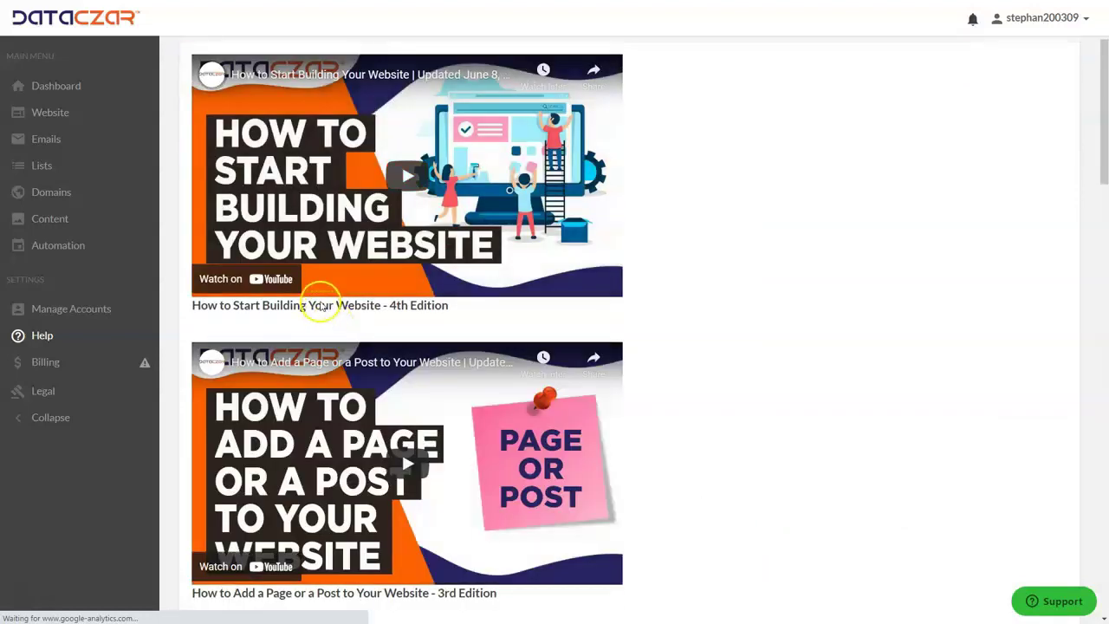
scroll(413, 323, down, 1)
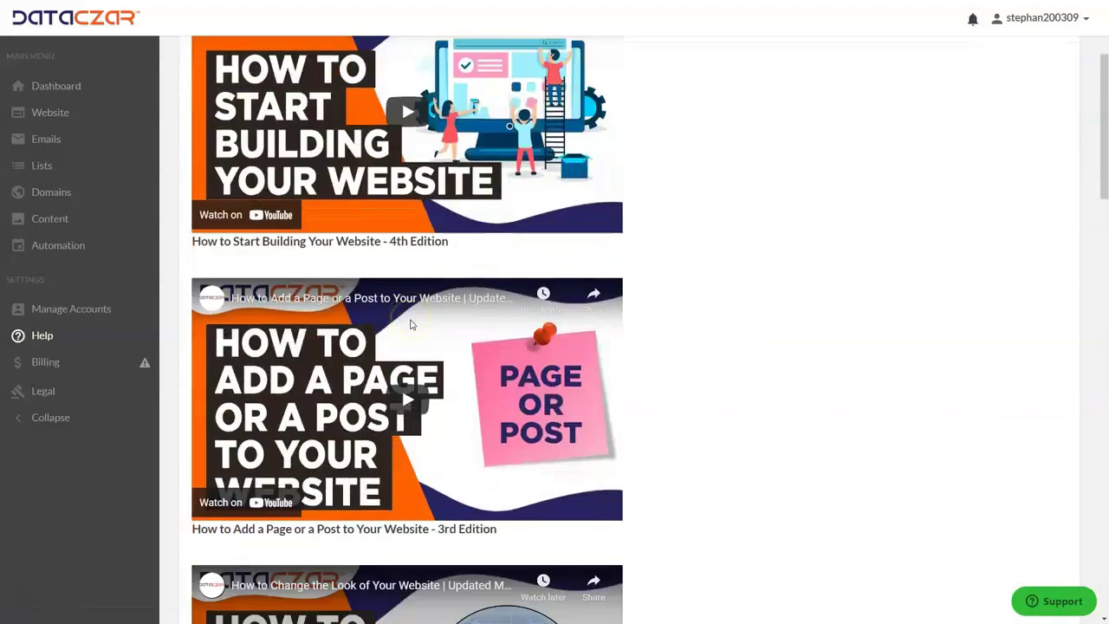
scroll(412, 324, down, 3)
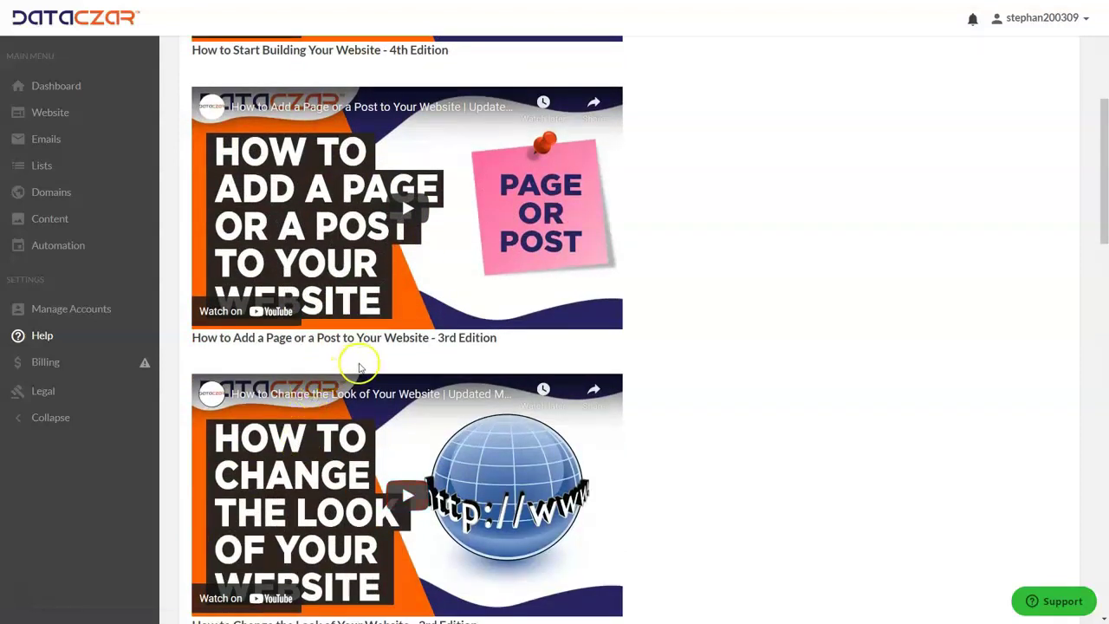
scroll(359, 367, down, 3)
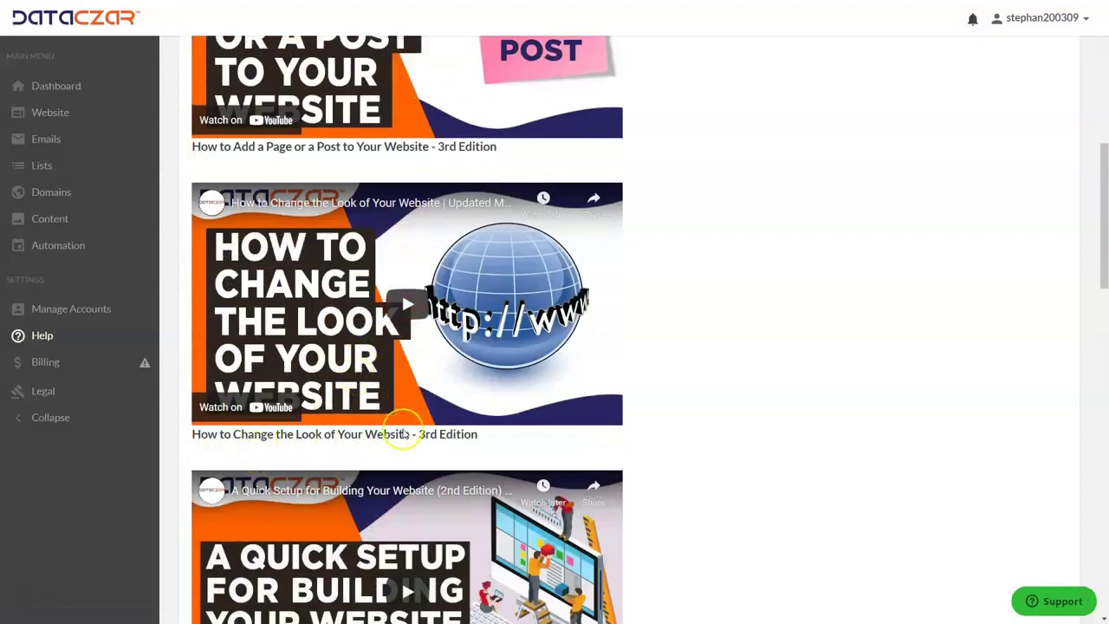
scroll(402, 434, up, 10)
click(52, 86)
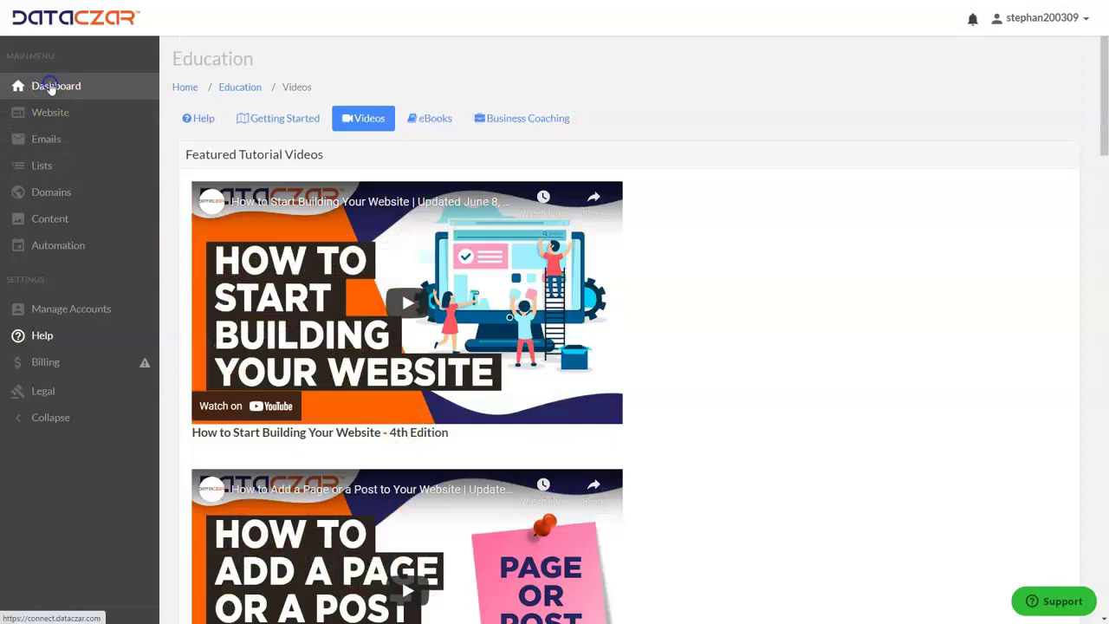